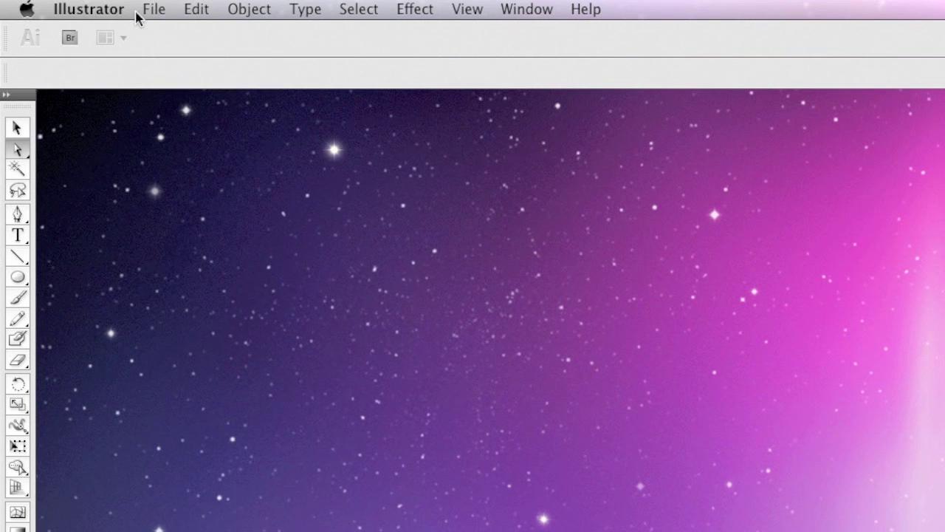
- Create a new Letter-size document in landscape orientation, 11 × 8.5 inches
click(78, 6)
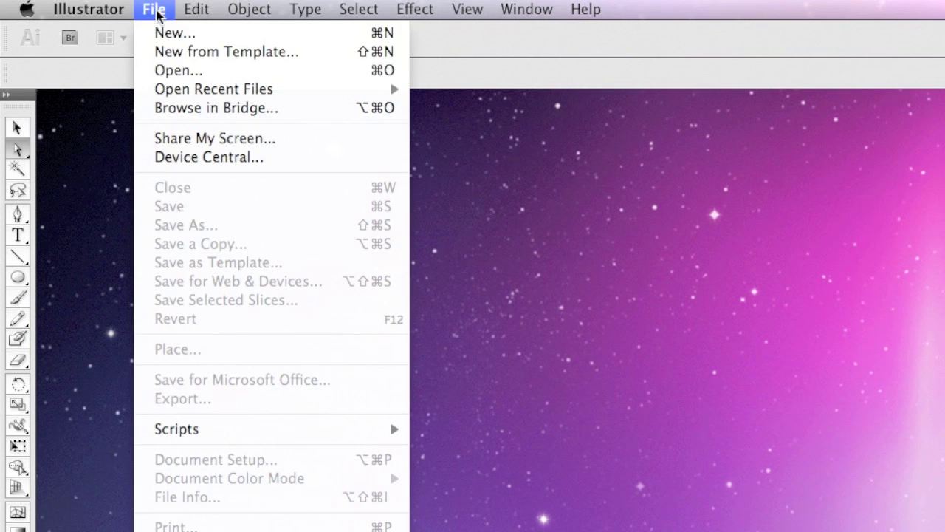
click(175, 33)
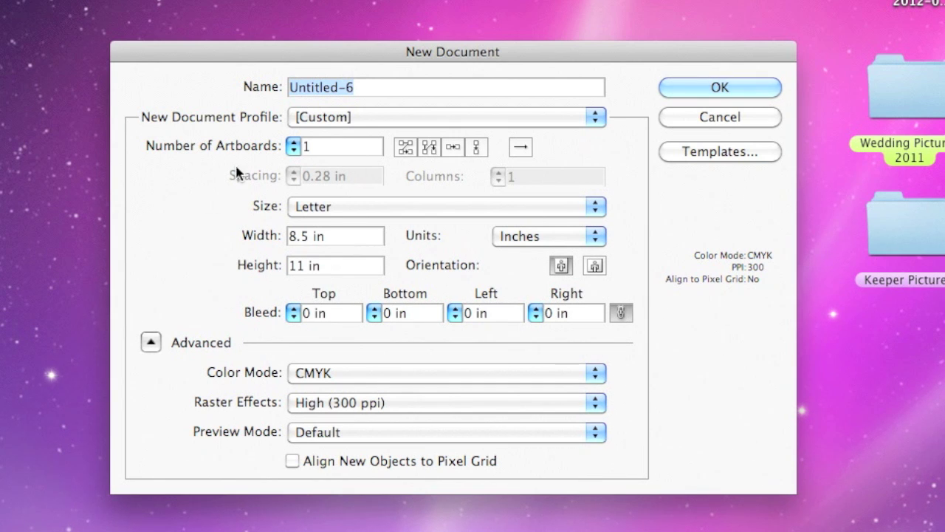
key(Tab)
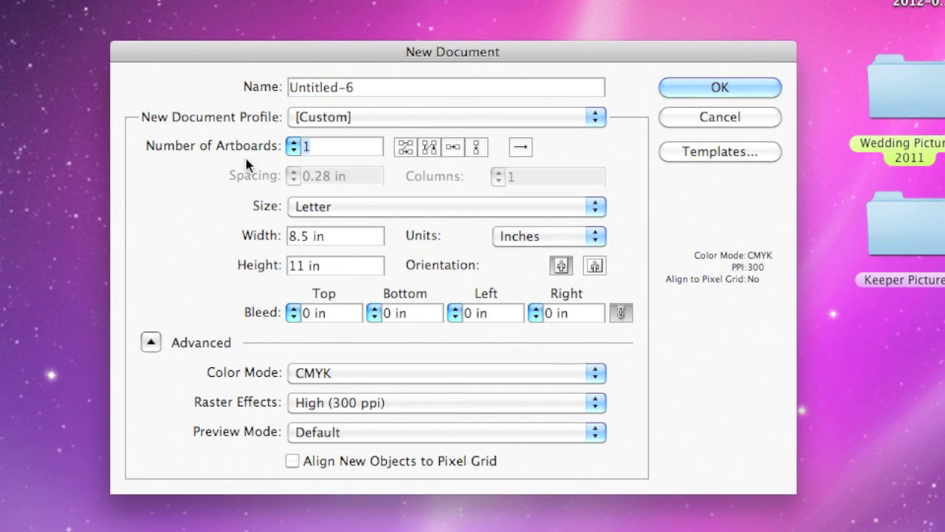
click(307, 208)
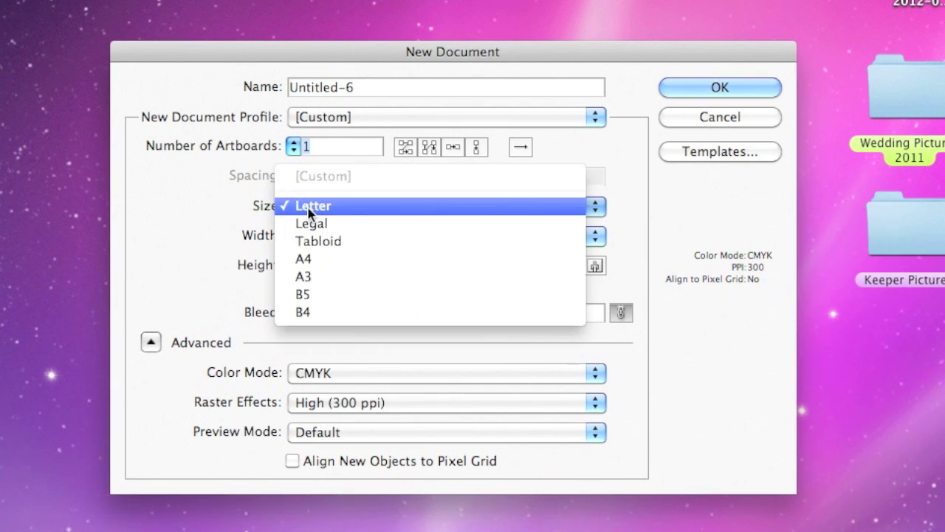
click(347, 208)
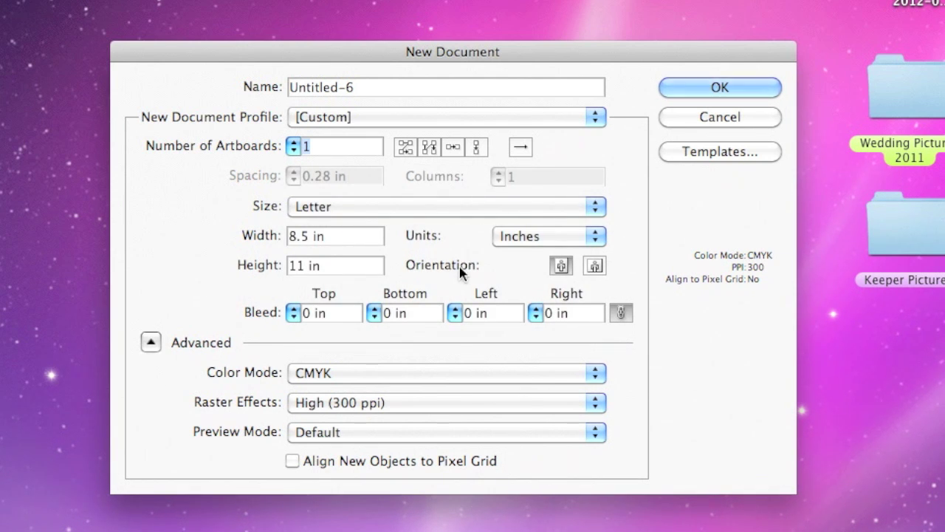
click(594, 267)
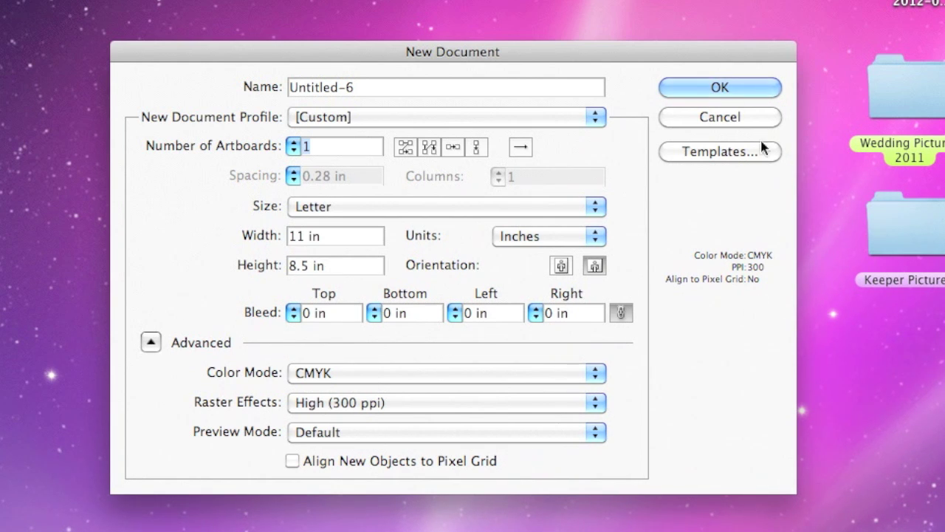
click(723, 89)
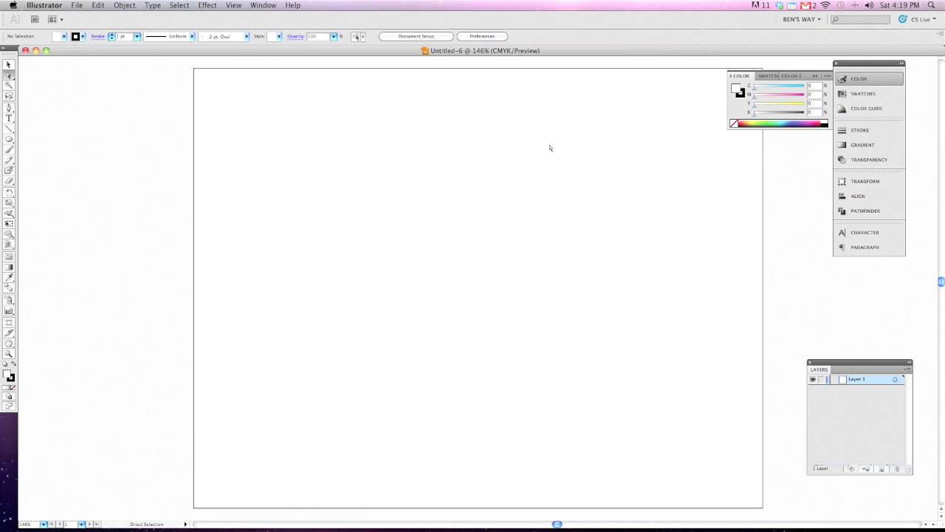
- Place a polygon on the artboard with the Polygon tool and select its Radius value for editing
scroll(549, 148, right, 2)
scroll(499, 149, right, 5)
scroll(499, 153, left, 2)
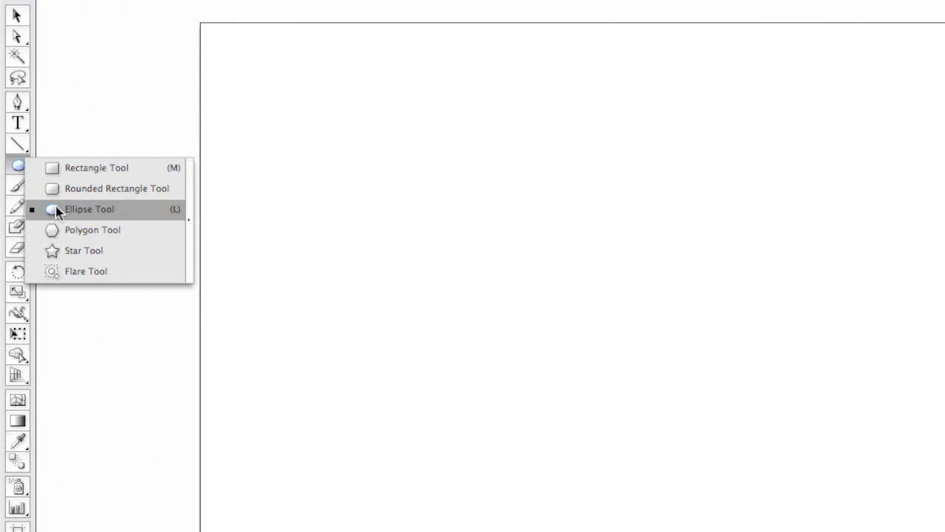
click(56, 230)
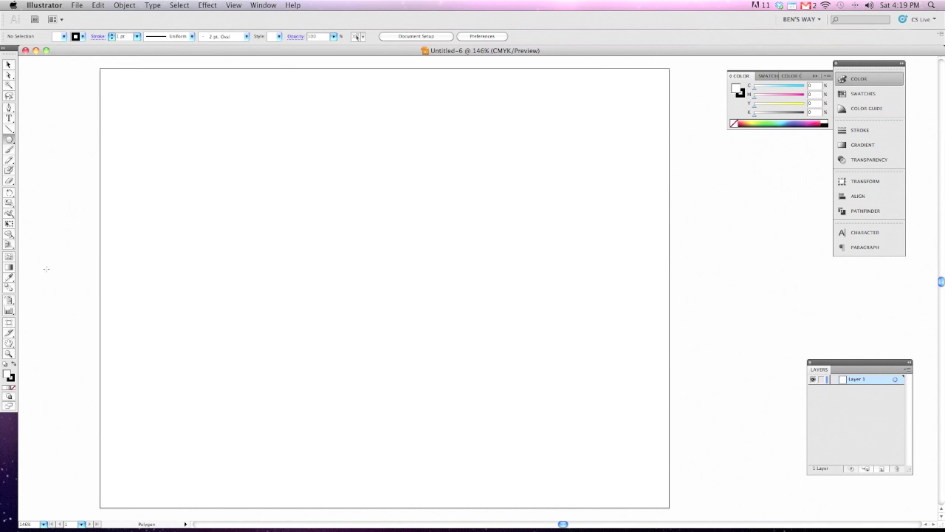
click(244, 226)
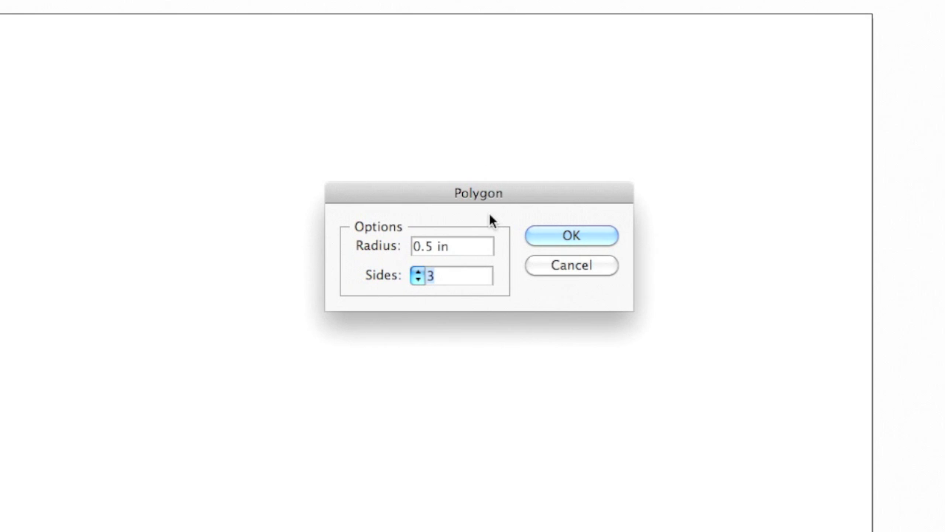
triple_click(433, 246)
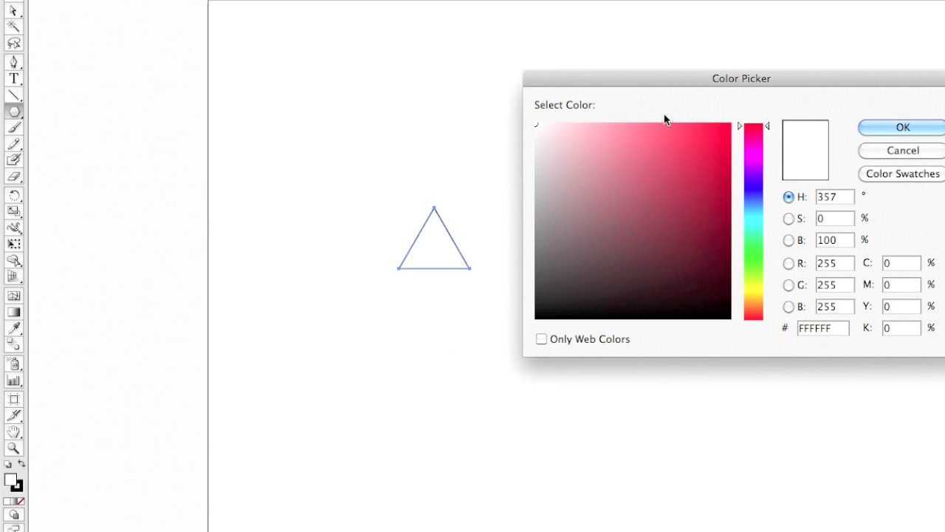
- Fill the triangle light blue, stretch its tip upward into a tall spike, and deselect it
drag(754, 184, 753, 200)
click(611, 133)
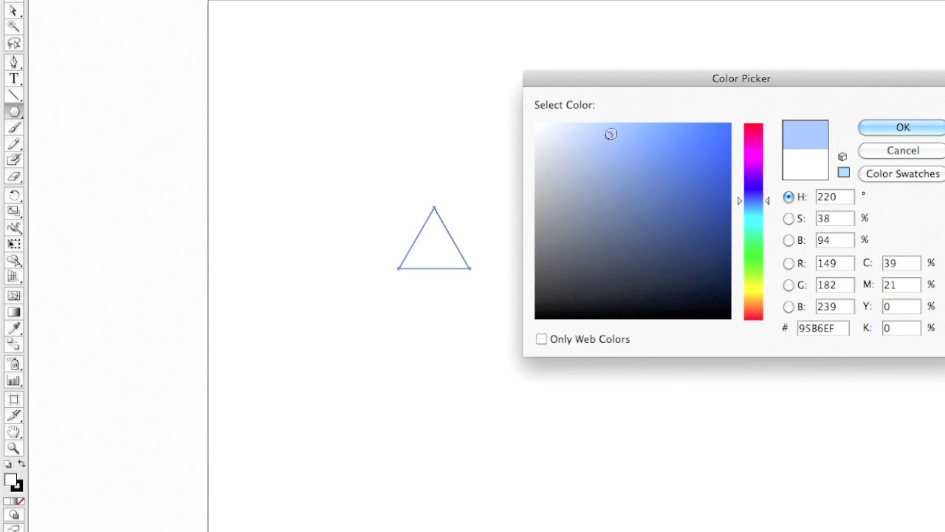
drag(611, 133, 607, 133)
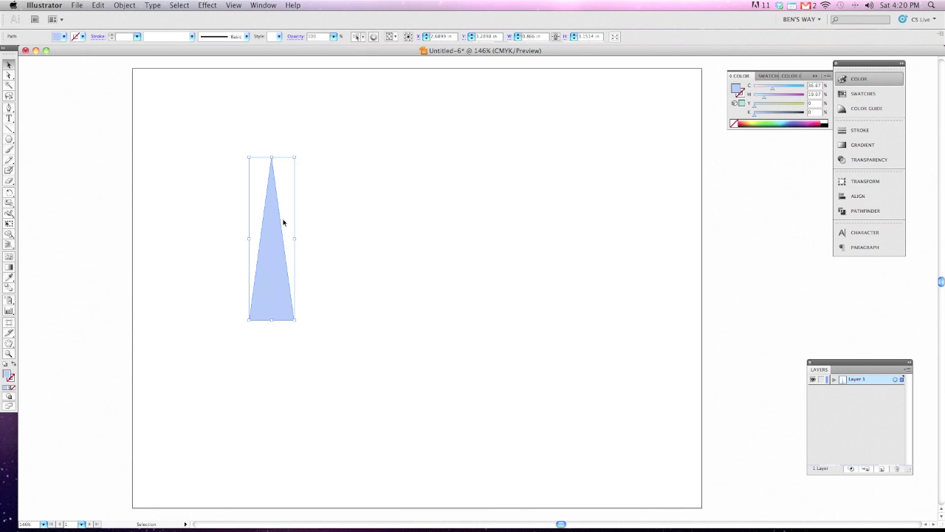
drag(271, 161, 272, 151)
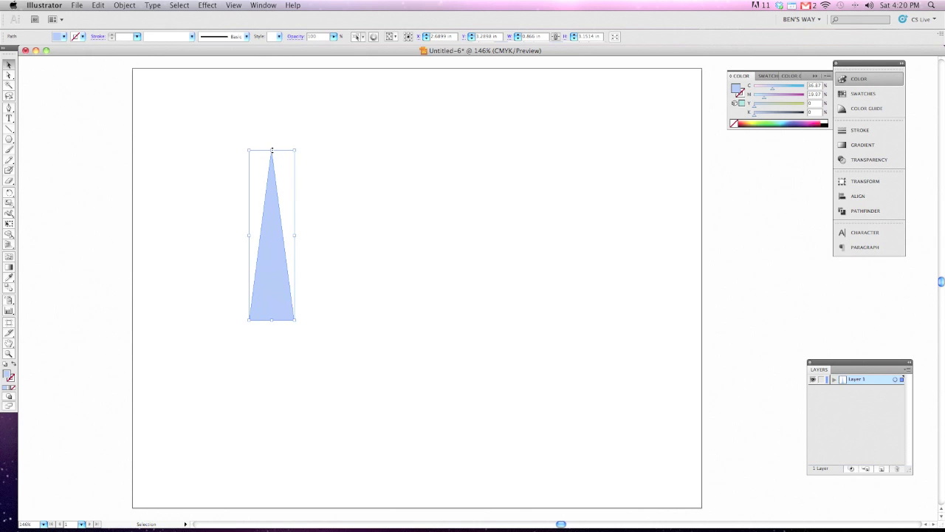
click(333, 288)
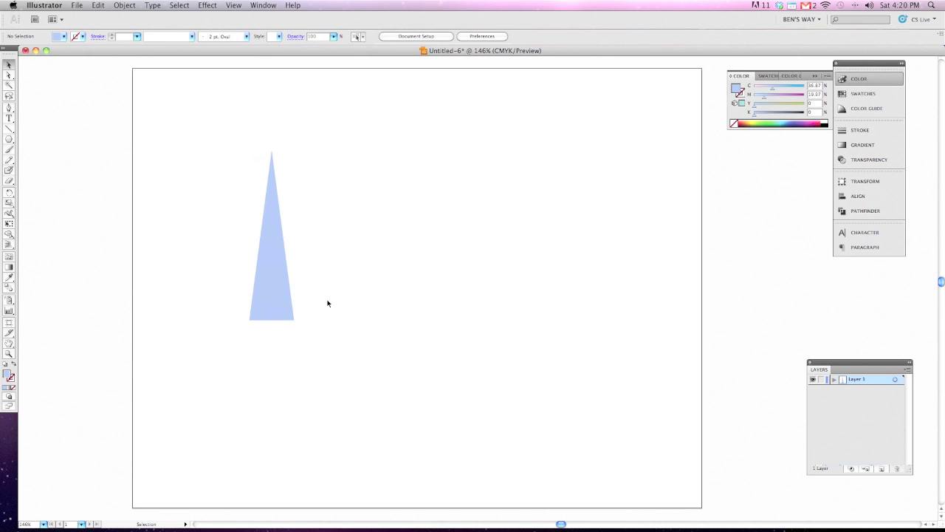
- Fill the middle triangle copy with a medium blue
click(290, 316)
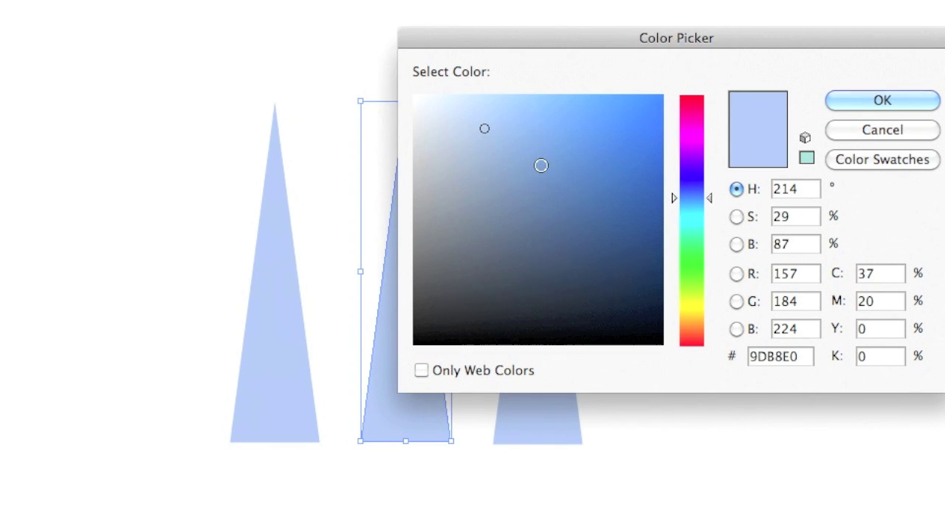
click(566, 156)
drag(566, 155, 549, 154)
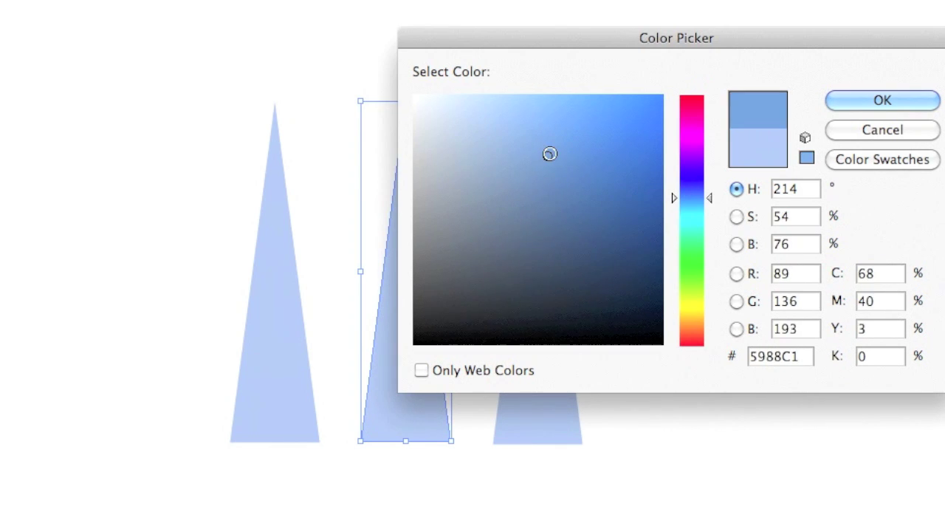
click(933, 98)
click(727, 345)
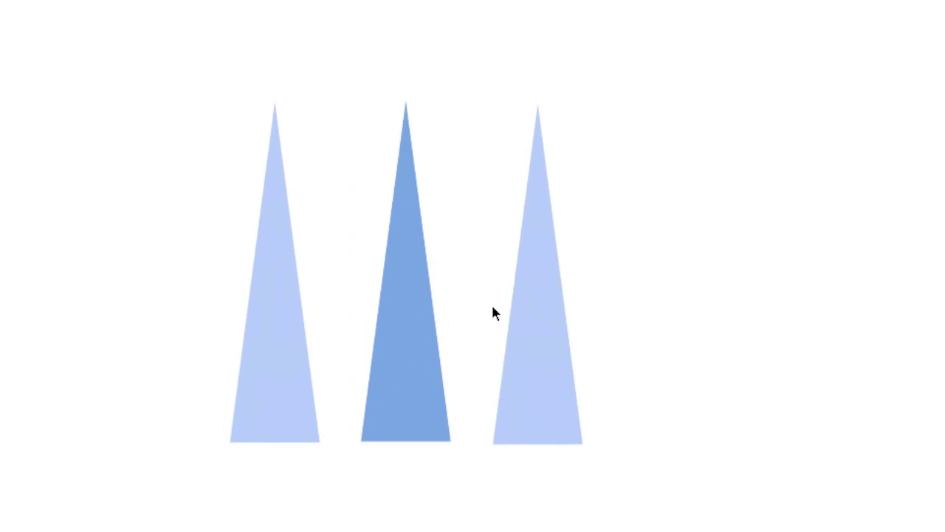
- Fill the right-hand triangle with a dark purple-blue
click(519, 312)
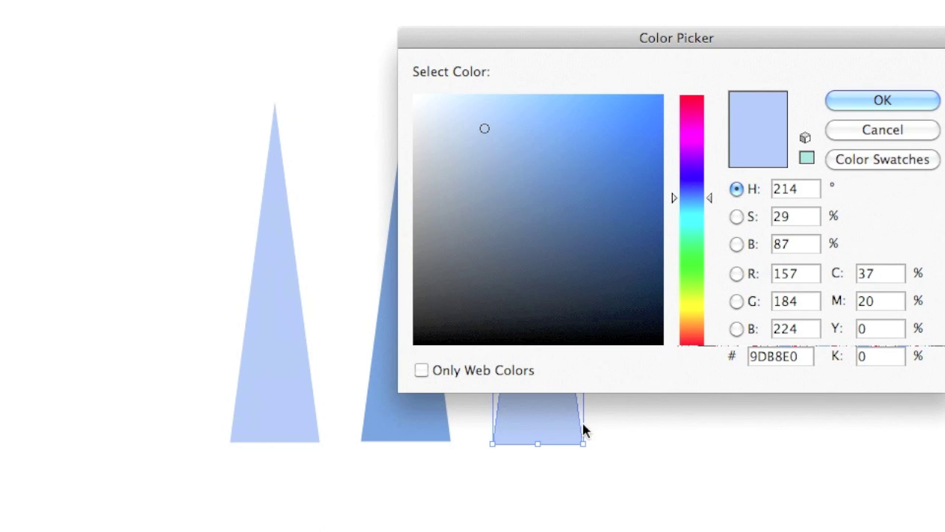
drag(611, 215, 607, 218)
click(700, 185)
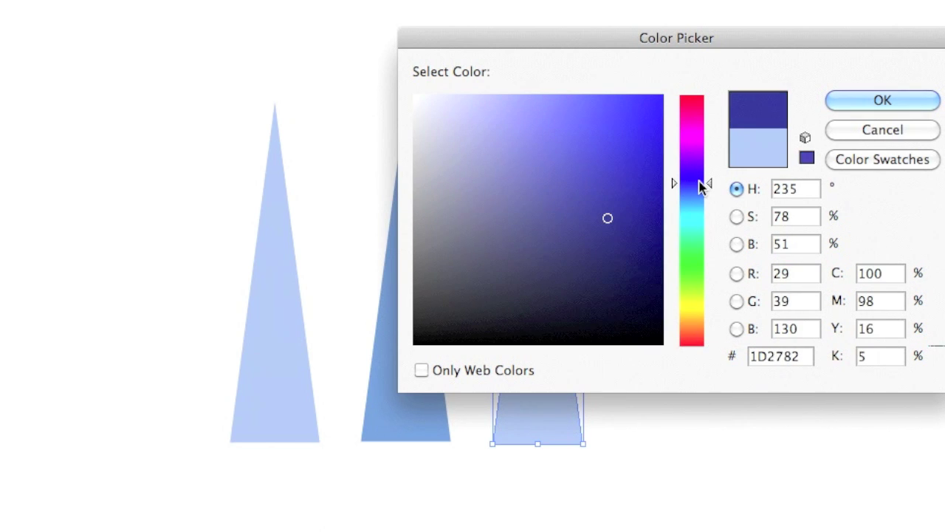
click(914, 105)
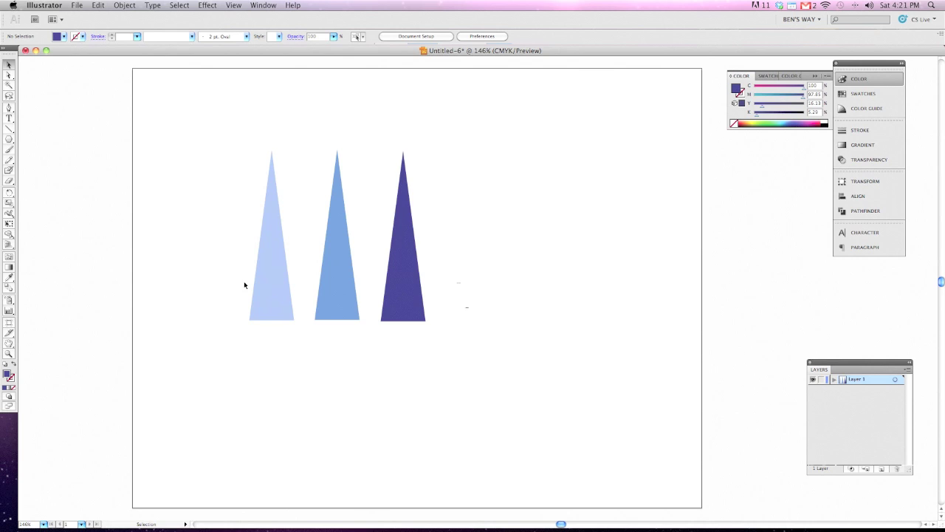
- Copy the light-blue triangle and Paste in Front, nudging the copy slightly left
click(262, 295)
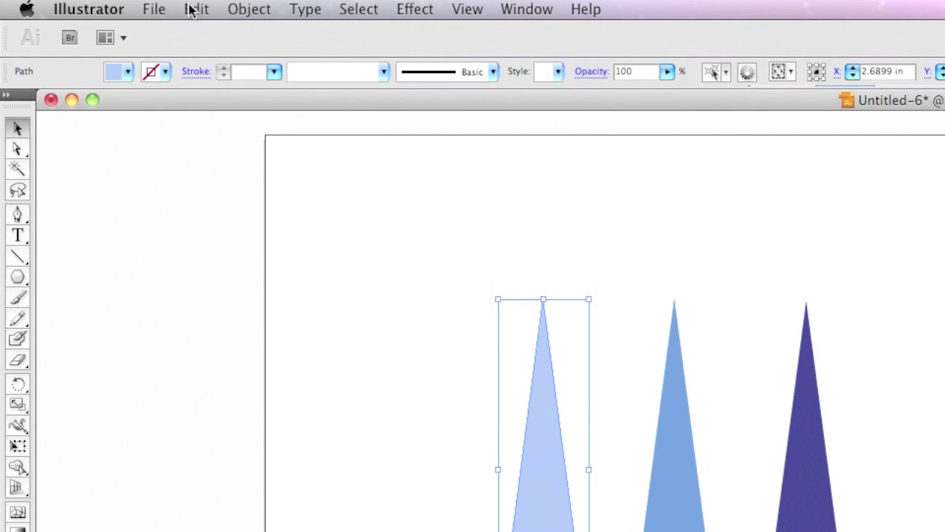
click(96, 5)
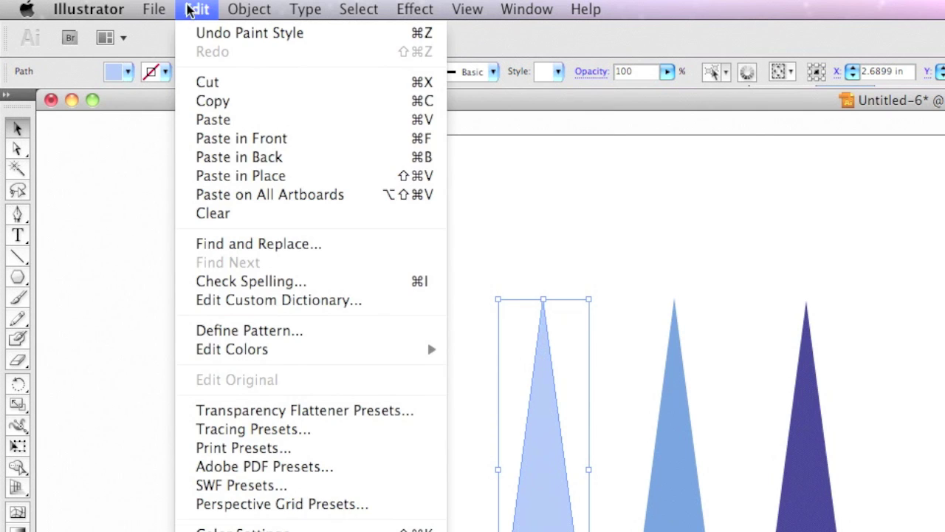
click(206, 102)
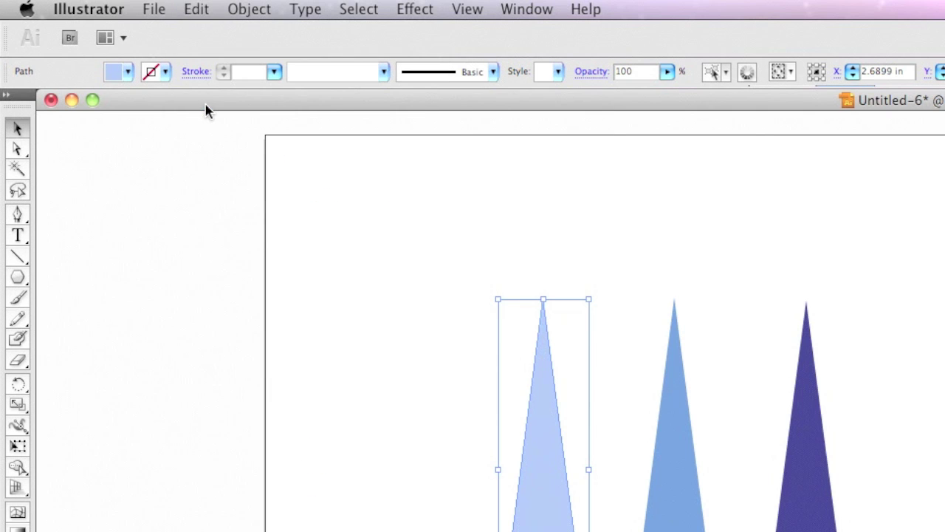
click(196, 9)
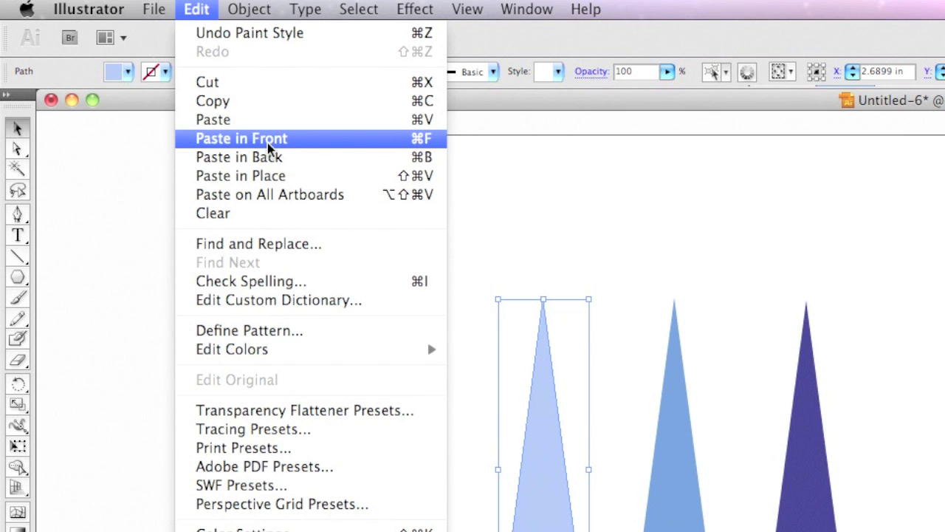
click(269, 148)
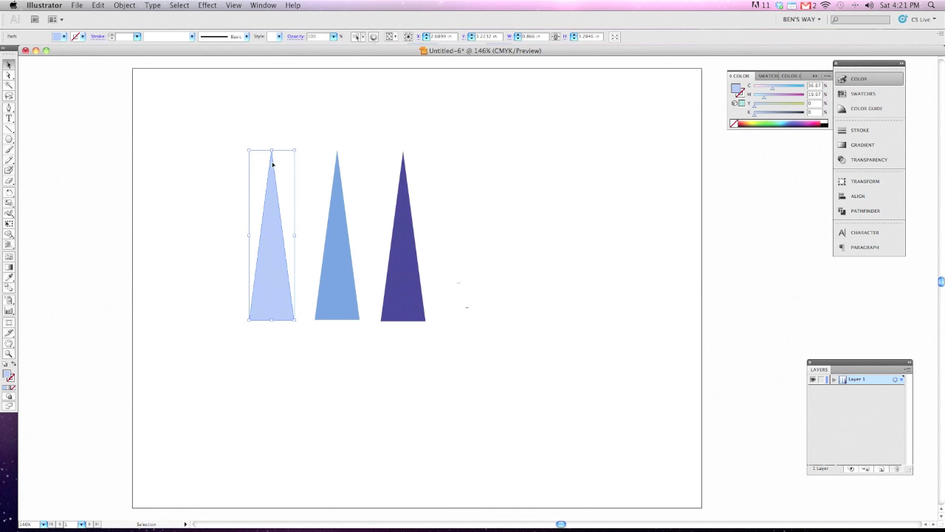
drag(271, 289, 249, 288)
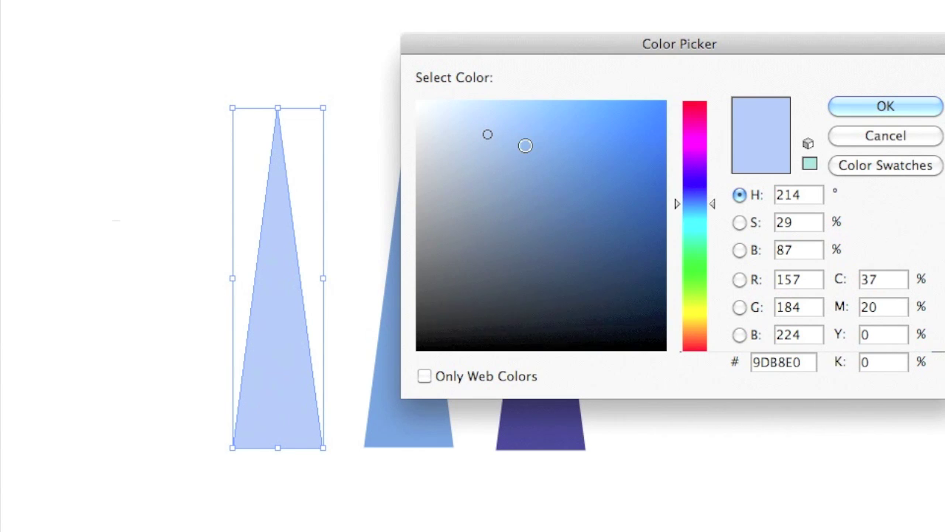
- Fill the pasted copy with a darker grey-blue (#7794B7)
click(500, 155)
drag(499, 155, 503, 172)
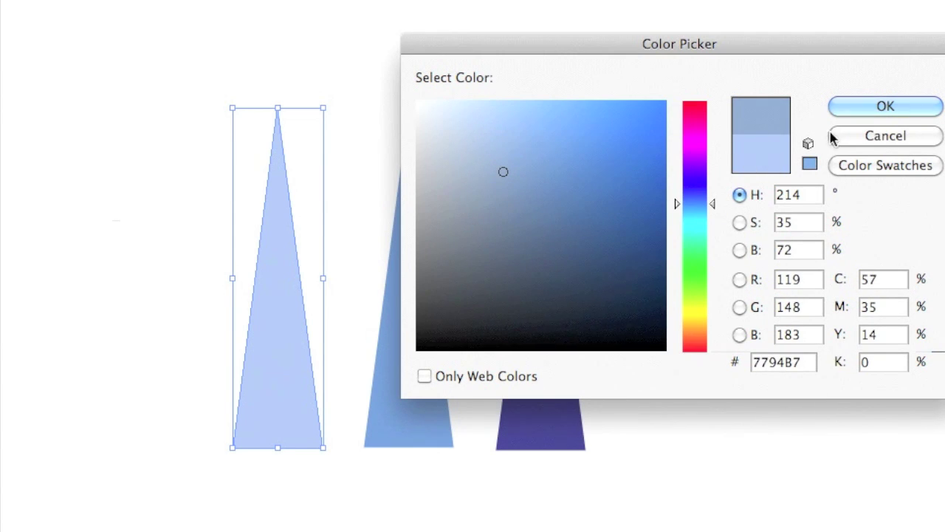
click(883, 109)
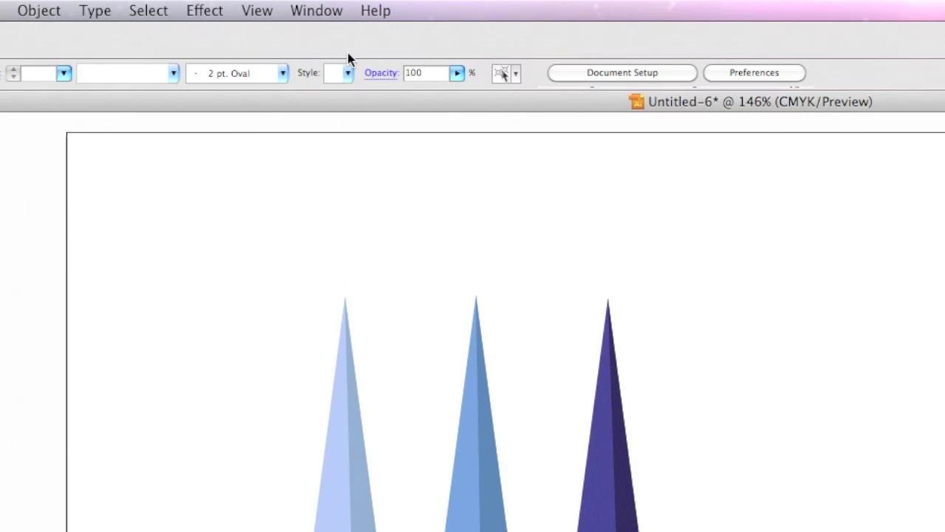
- Open the list of panels to reach the Brushes panel
click(314, 15)
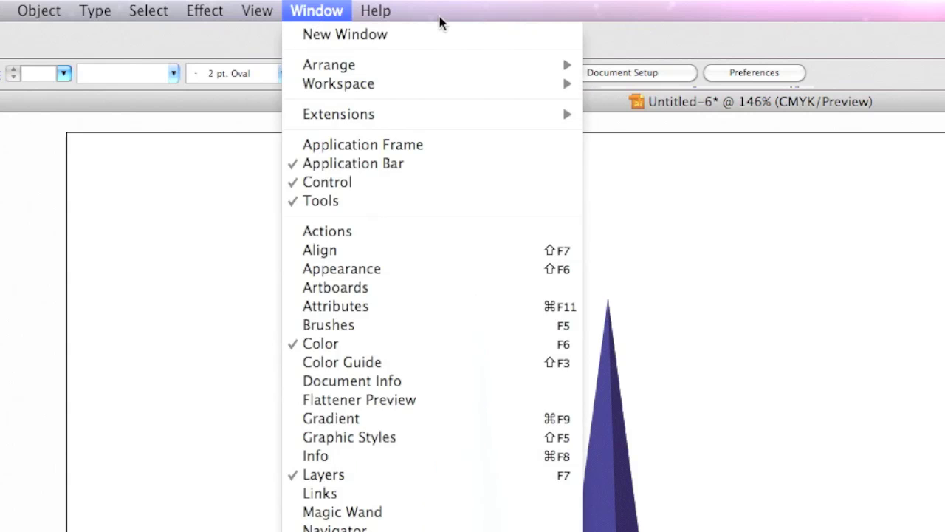
- Show the Brushes panel, move it aside, and marquee-select the light-blue cone
click(327, 325)
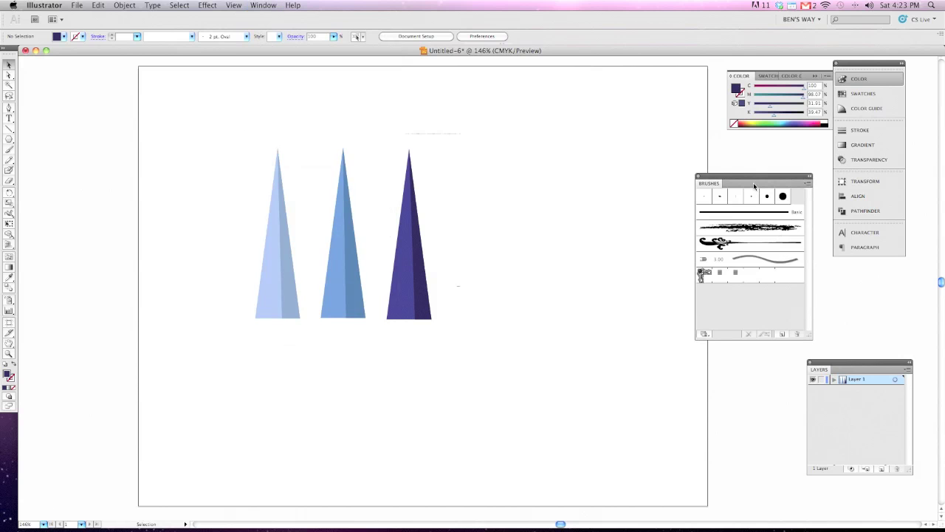
drag(754, 182, 707, 163)
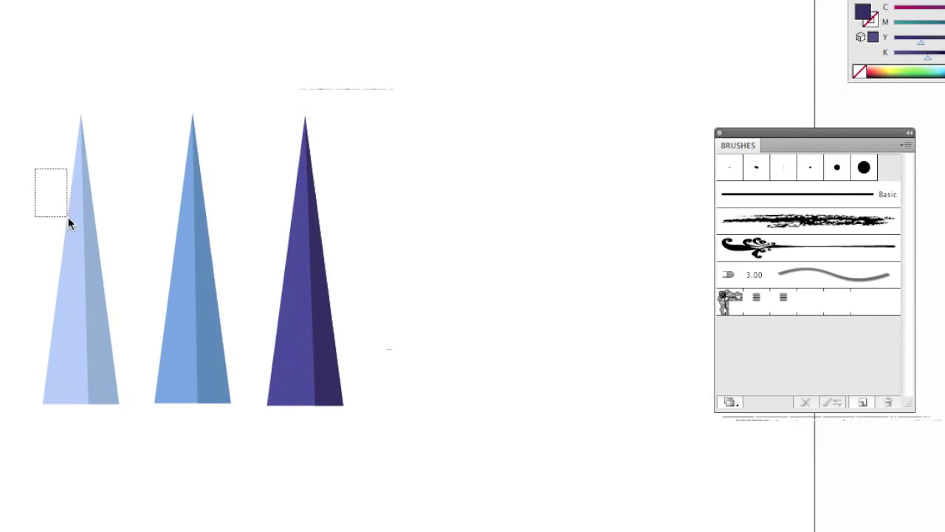
drag(67, 216, 121, 319)
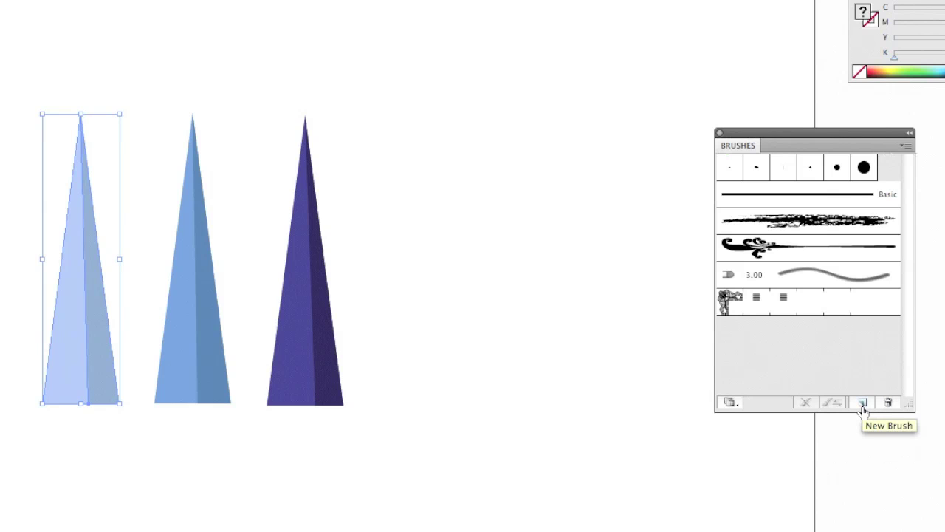
- Make a new Art Brush from the selected cone with its direction pointing up
click(862, 404)
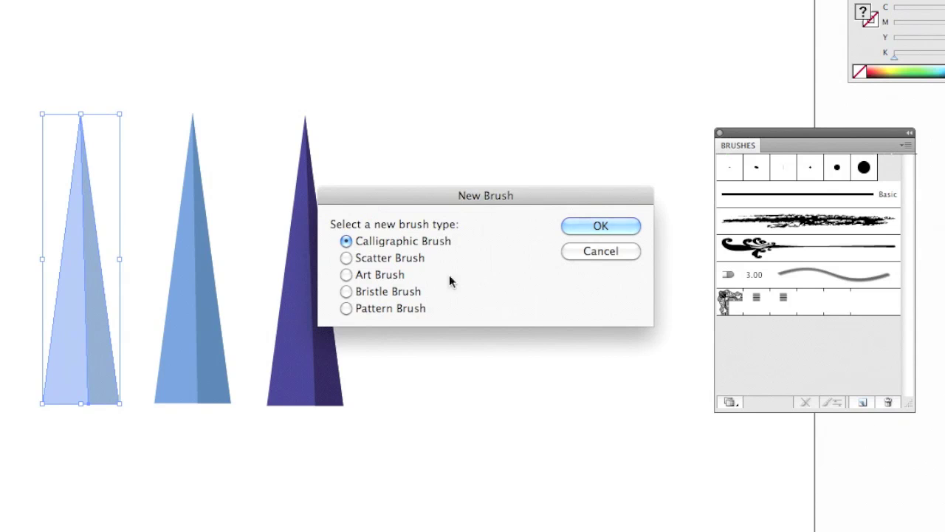
click(350, 276)
click(606, 223)
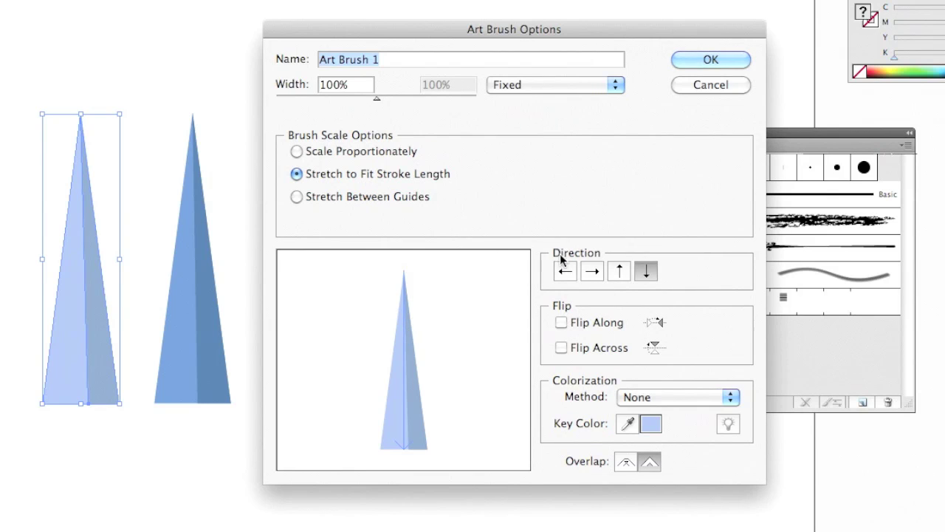
click(619, 279)
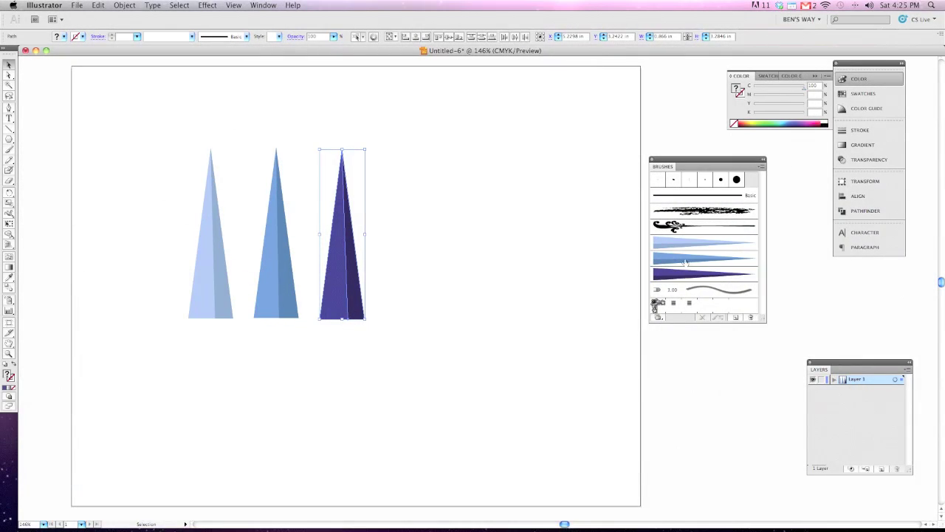
- Delete the three cones and load the dark purple art brush in the Paintbrush tool
click(559, 259)
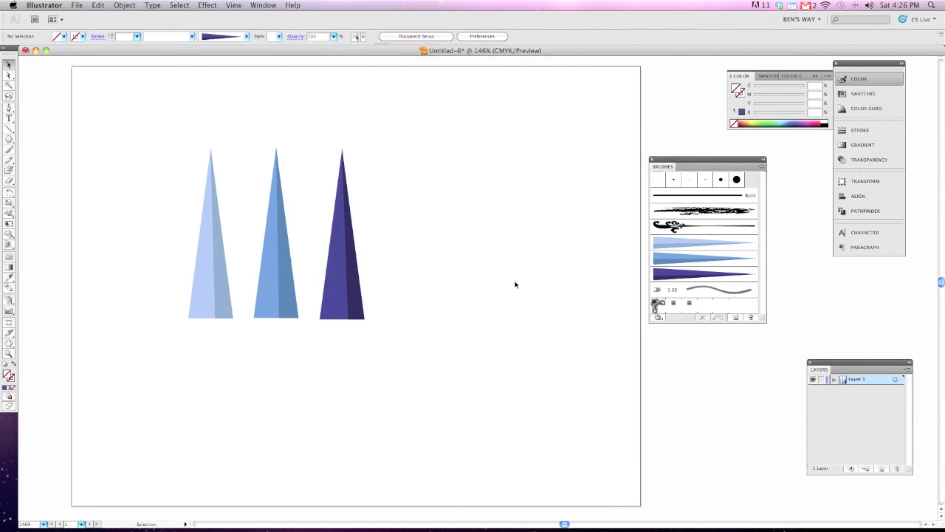
scroll(515, 284, left, 2)
drag(177, 248, 439, 357)
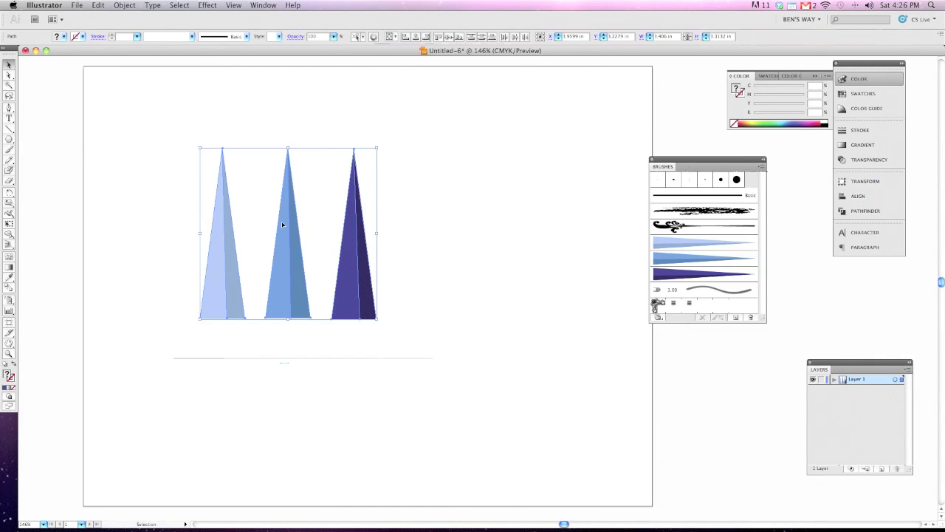
key(Delete)
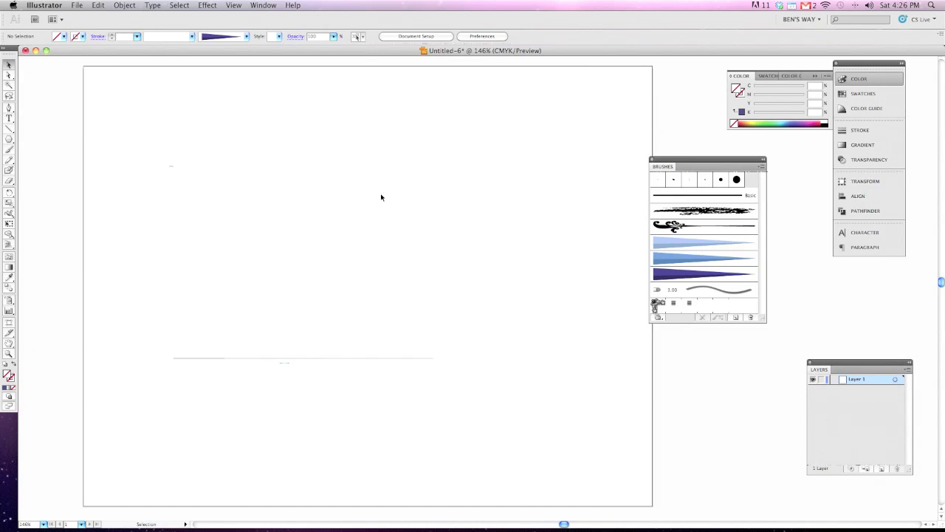
click(8, 152)
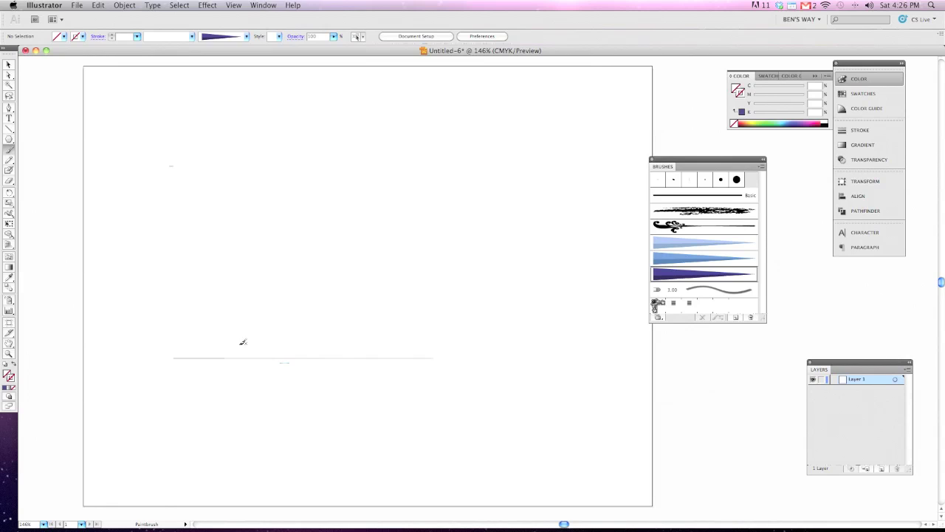
click(676, 276)
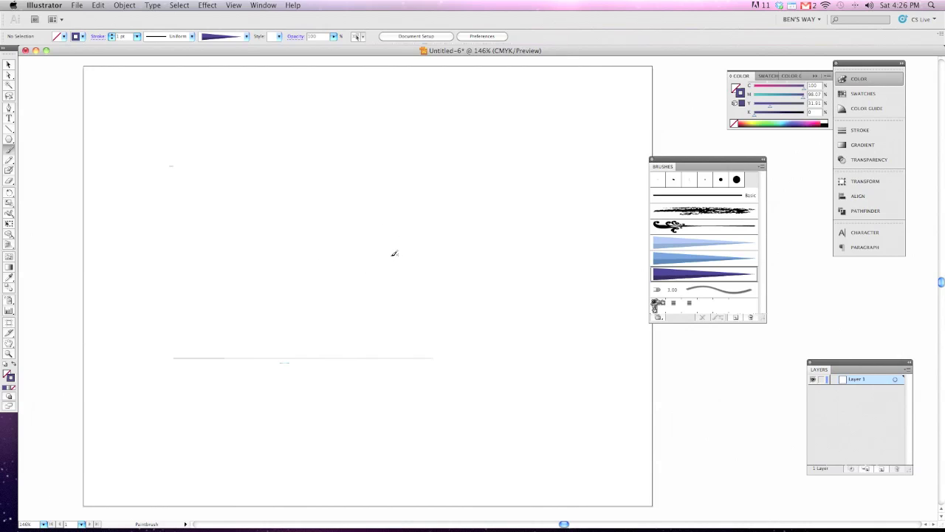
- Paint the first sweeping purple mustache strands, from the left side toward the right
drag(394, 250, 363, 273)
drag(120, 270, 118, 273)
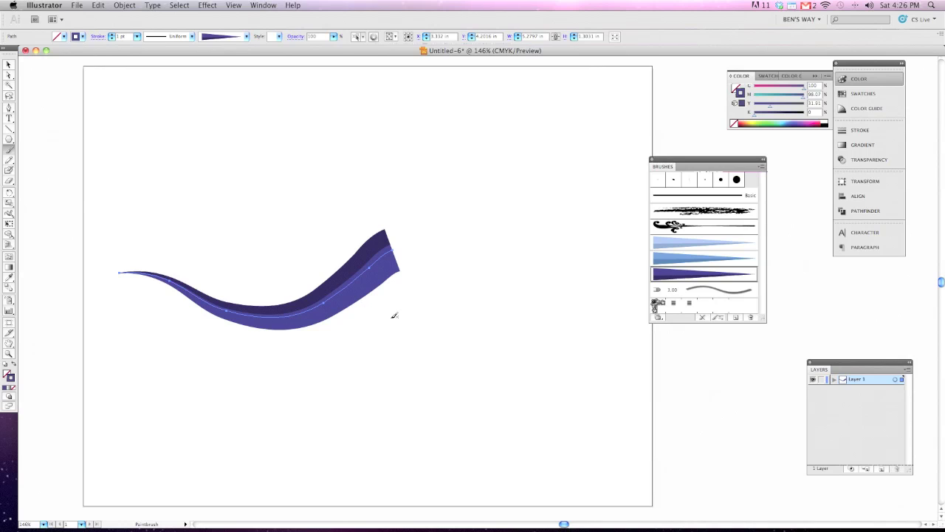
key(super+shift+a)
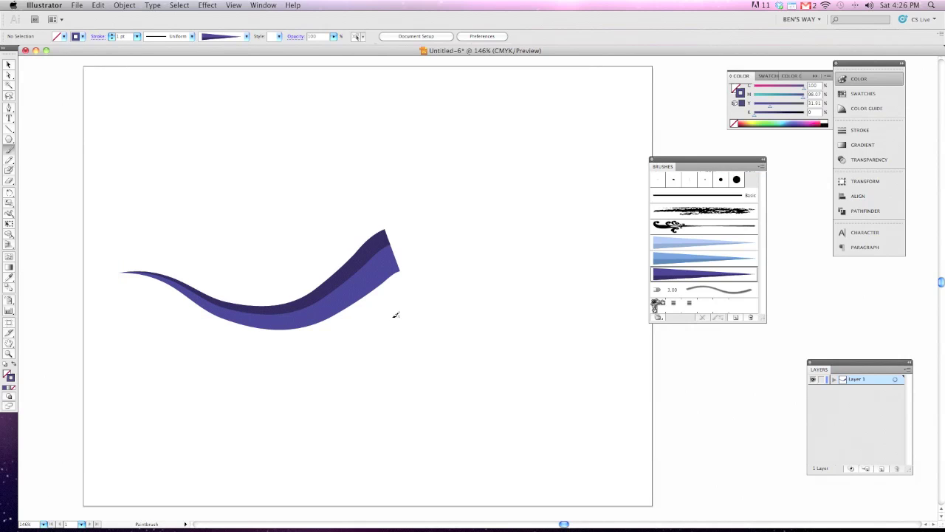
mouse_move(389, 241)
mouse_down()
mouse_move(565, 320)
mouse_move(627, 312)
mouse_up()
key(v)
key(super+shift+a)
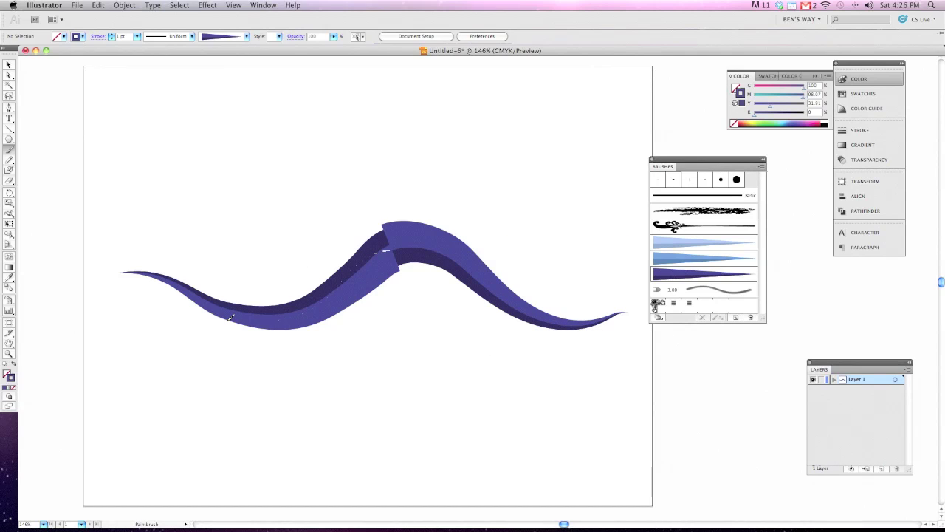
- Add more tapered strands along the lower left, middle, right arm and over the top
drag(230, 316, 386, 251)
drag(100, 387, 385, 243)
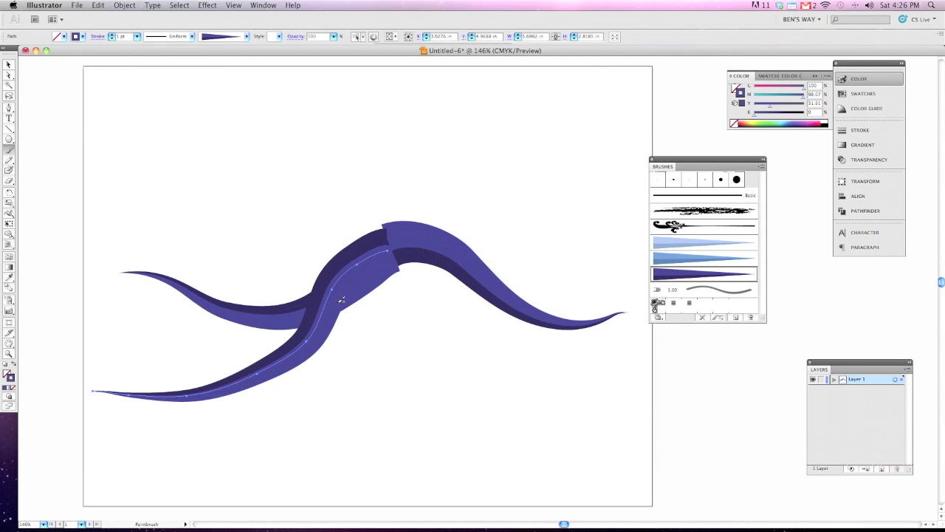
key(super+shift+a)
mouse_move(171, 303)
mouse_down()
mouse_move(369, 264)
mouse_move(576, 354)
mouse_up()
key(super+shift+a)
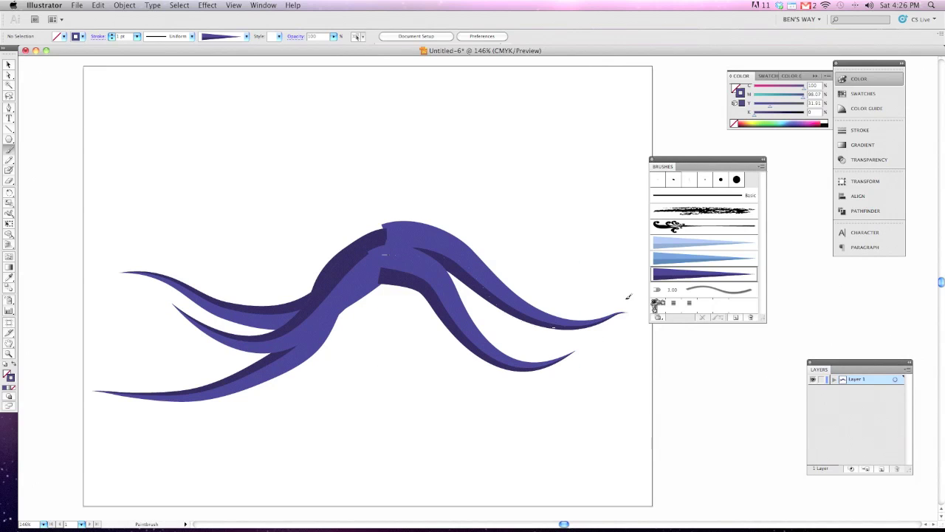
drag(628, 296, 628, 296)
key(super+shift+a)
drag(408, 234, 537, 336)
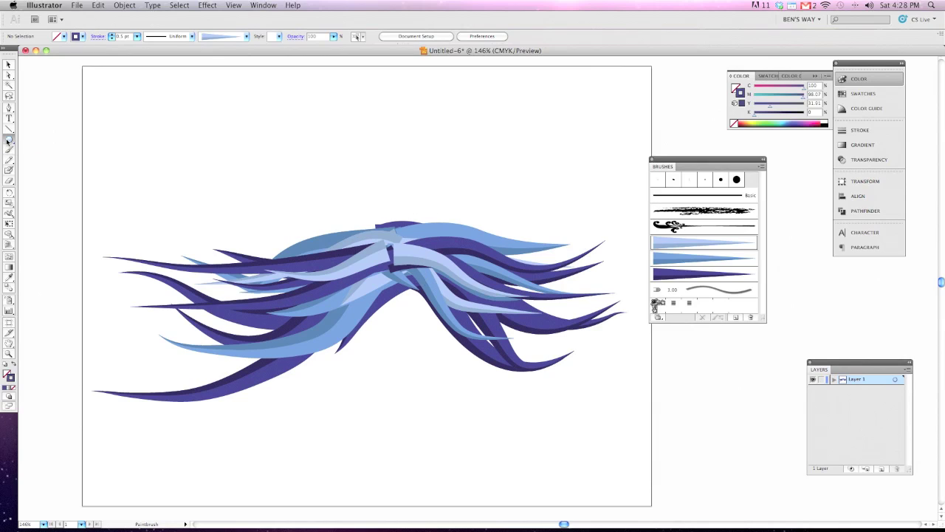
drag(8, 141, 54, 167)
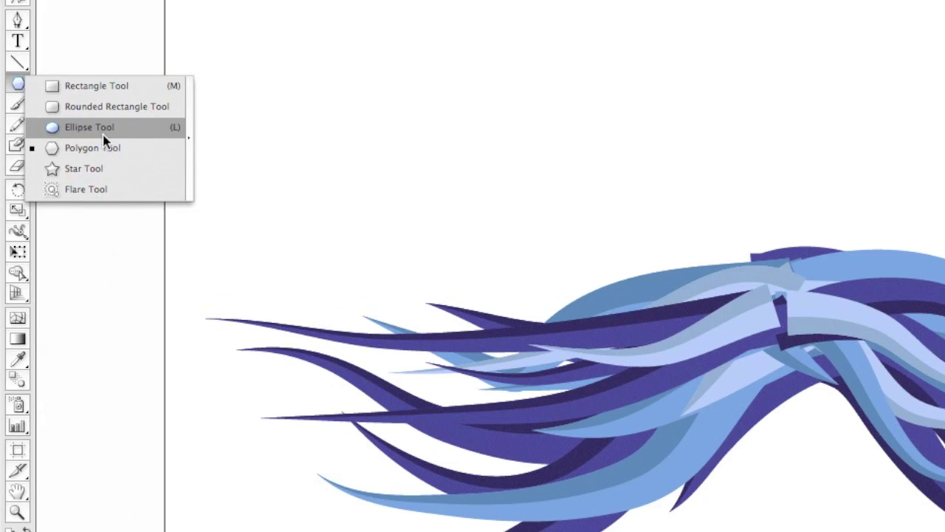
- Pick the Ellipse tool with a pure white fill and no outline
click(104, 140)
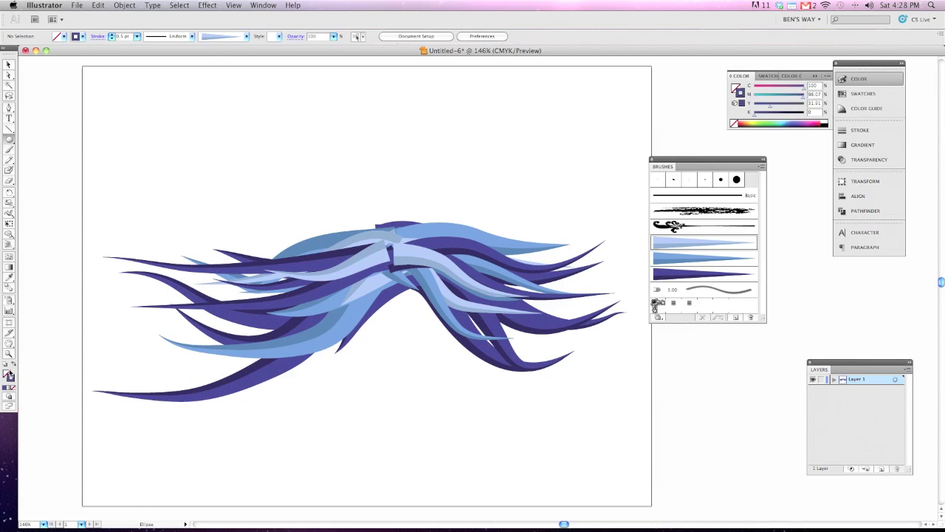
double_click(7, 376)
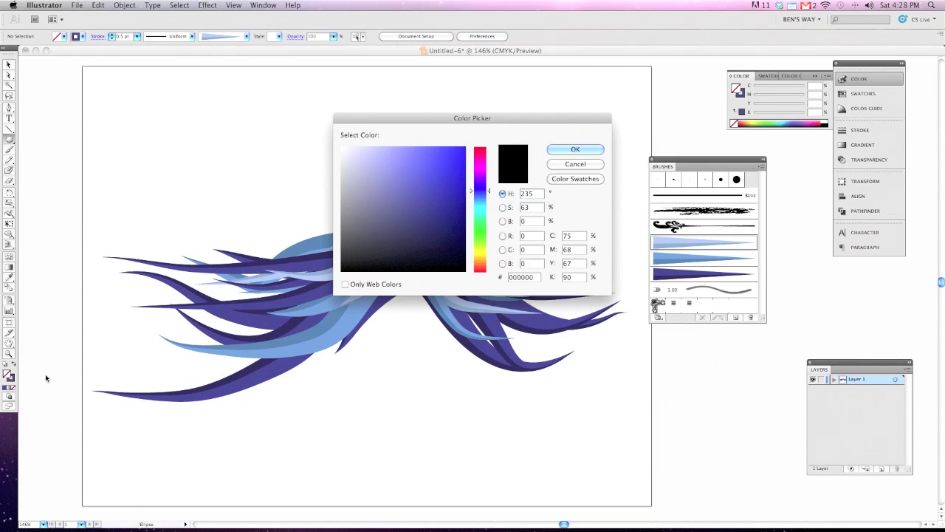
drag(369, 155, 339, 145)
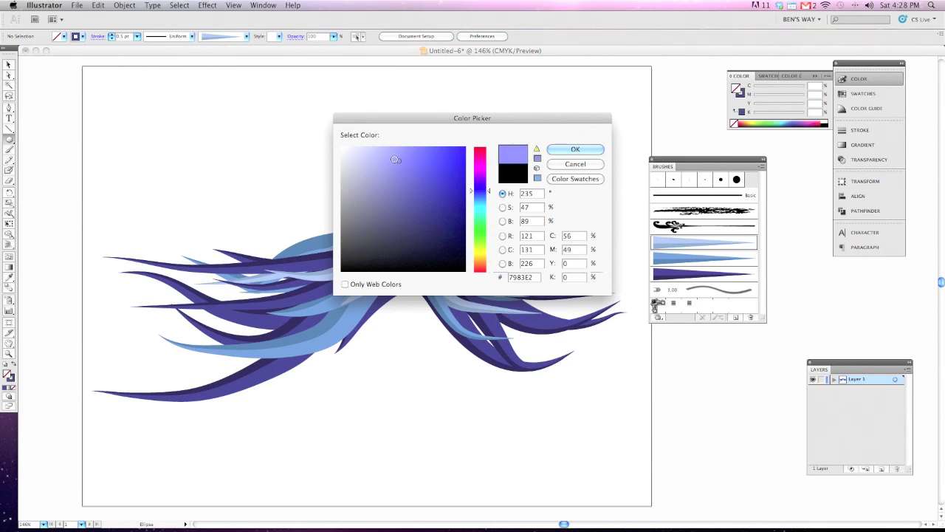
click(563, 148)
click(12, 381)
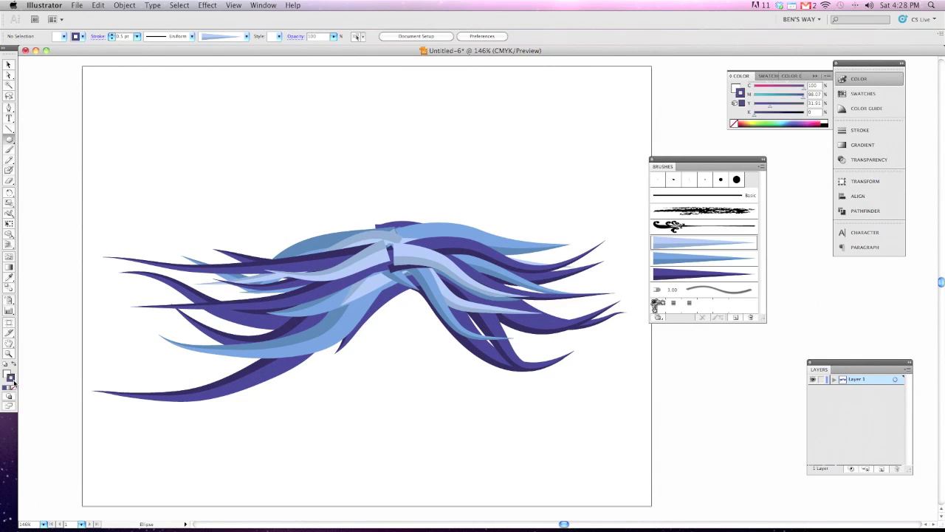
click(13, 386)
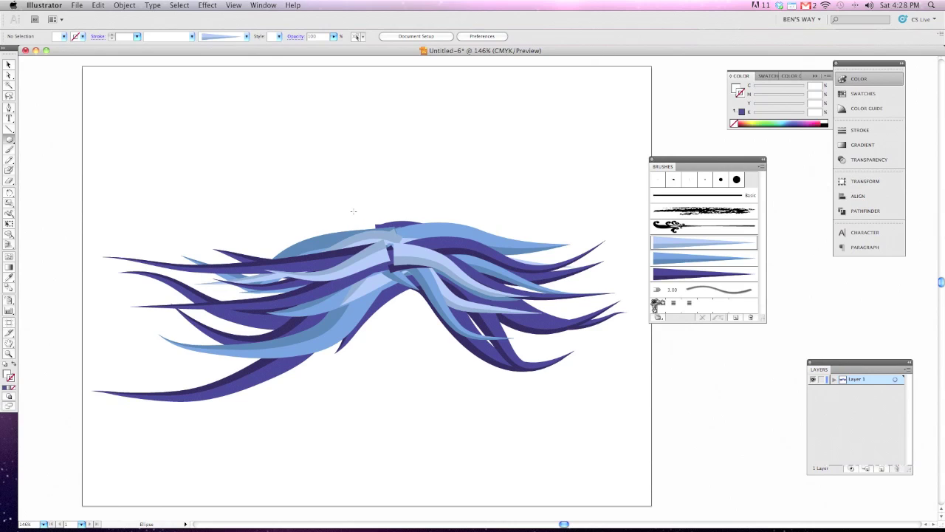
- Draw a white circle and centre it over the top of the mustache
drag(353, 211, 419, 275)
drag(420, 276, 425, 284)
drag(424, 285, 425, 285)
click(8, 64)
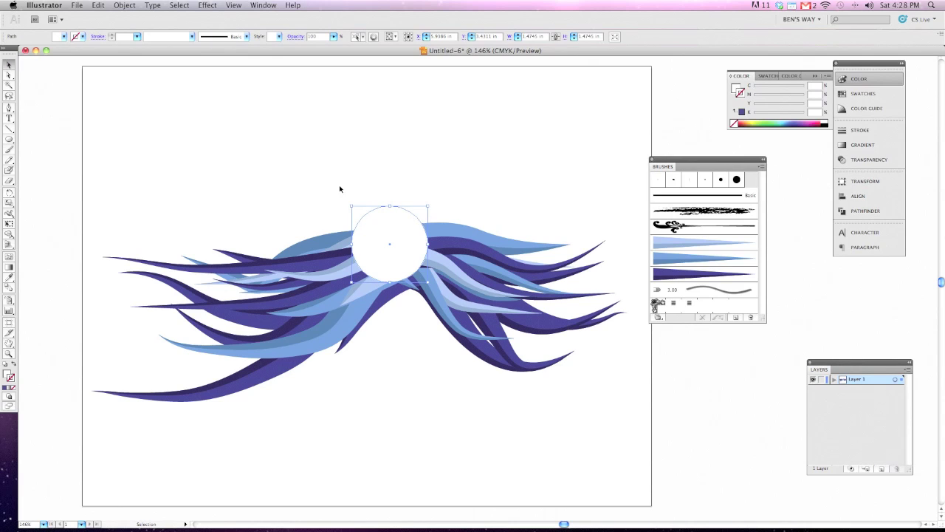
click(412, 179)
drag(394, 219, 403, 226)
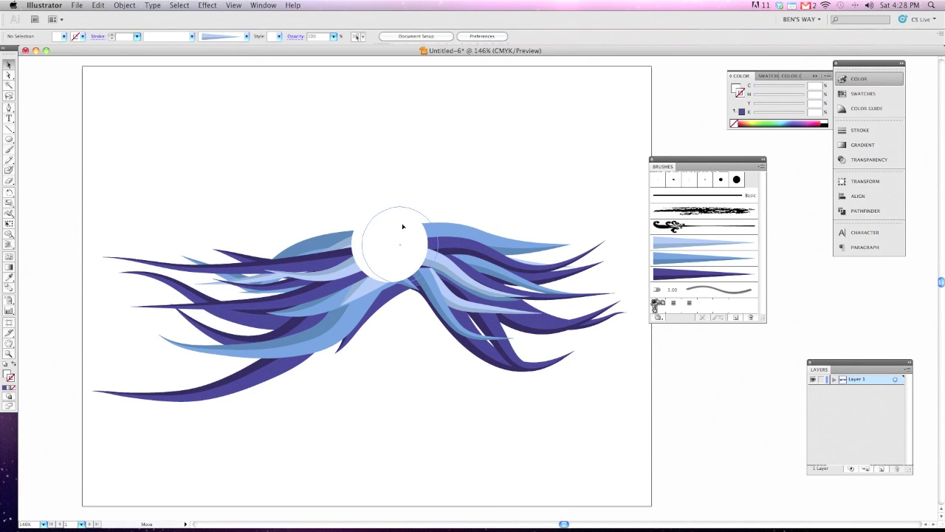
drag(403, 226, 401, 220)
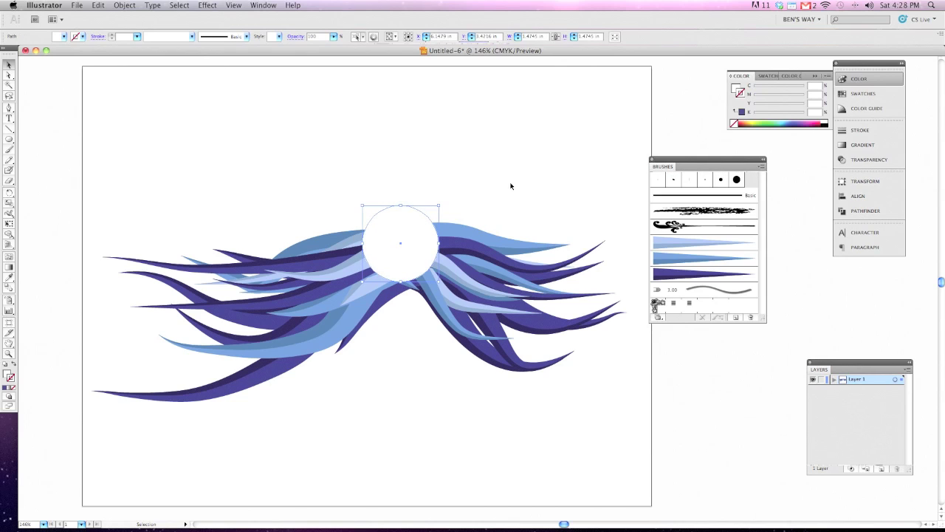
click(485, 194)
scroll(485, 194, right, 3)
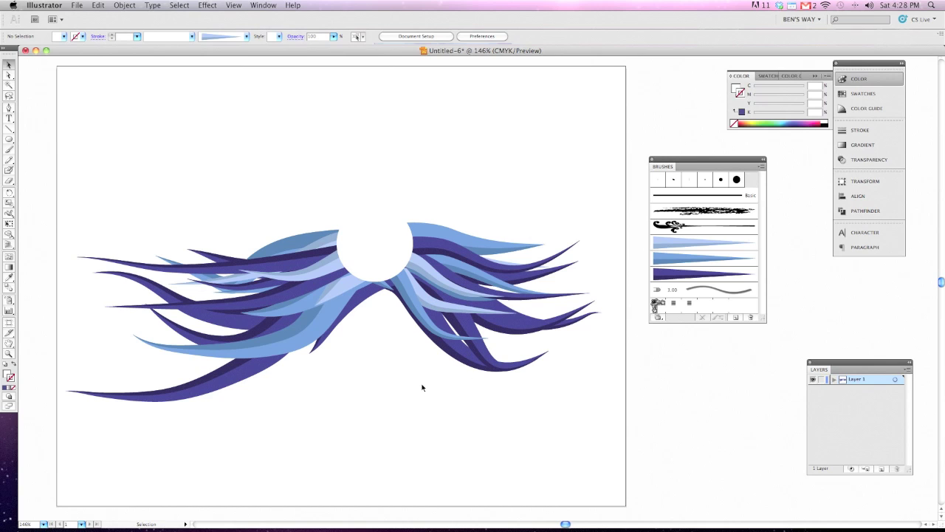
click(77, 5)
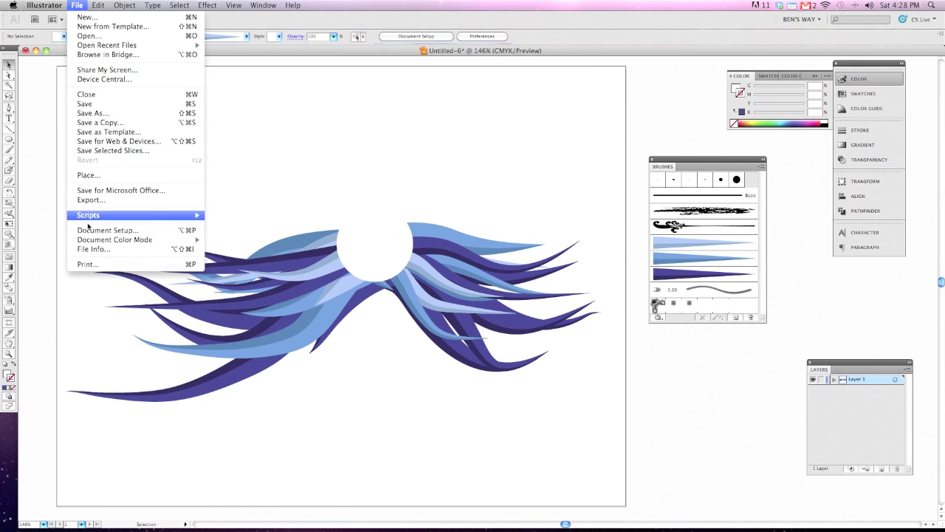
click(88, 265)
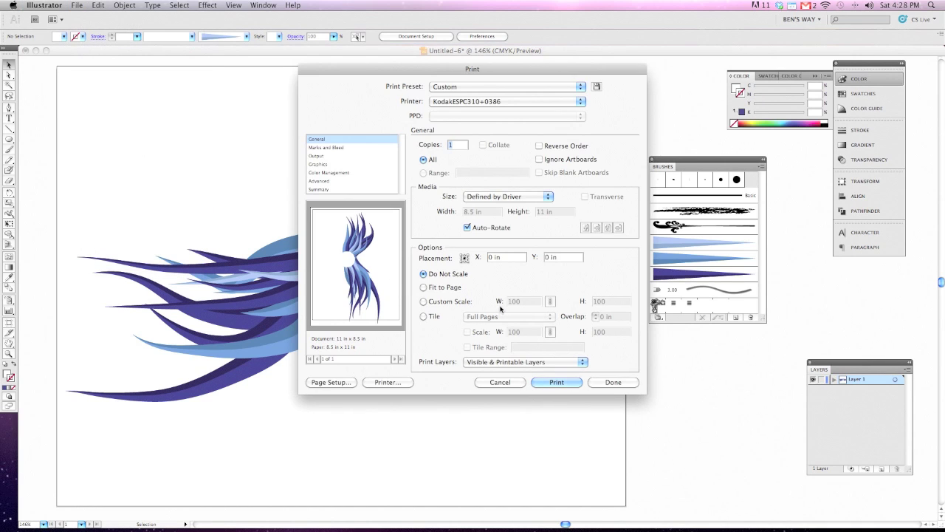
click(610, 386)
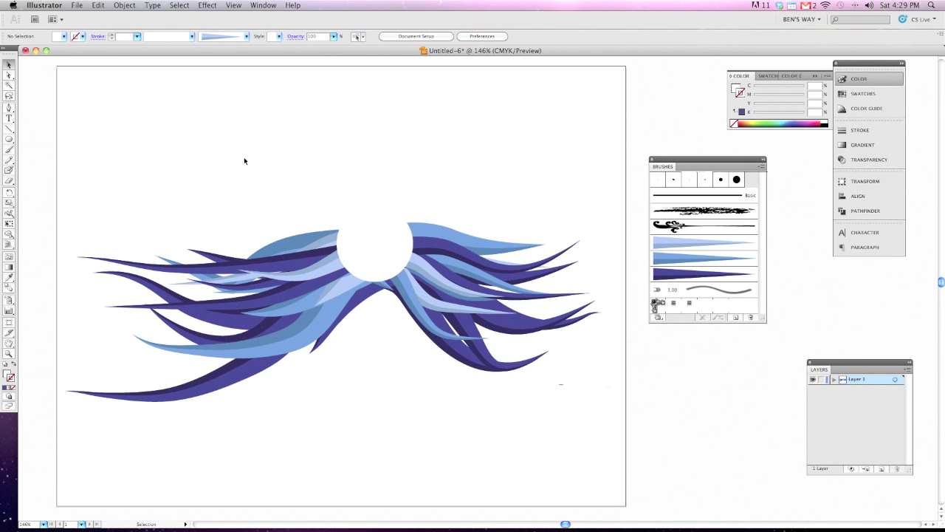
- Create a blank 8.5 × 11 in portrait Letter document, then return to the Untitled-6 artwork
click(77, 5)
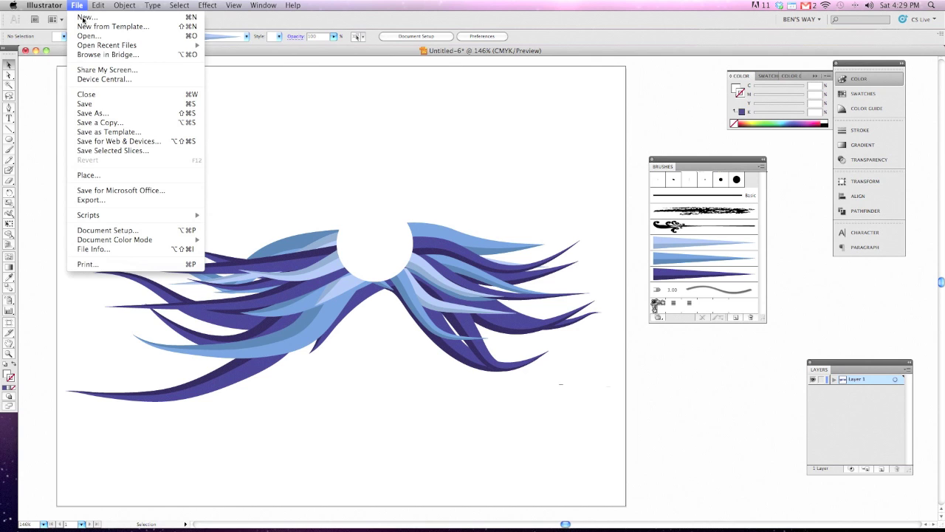
click(83, 16)
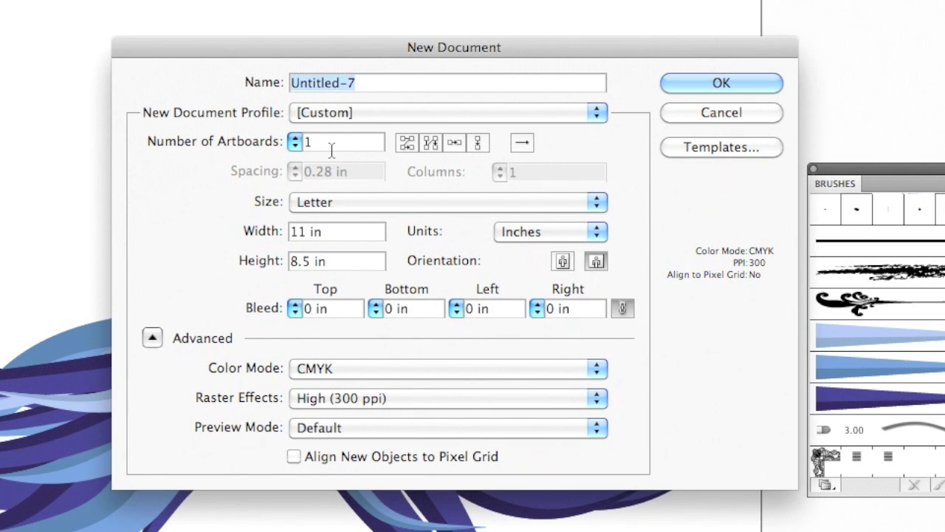
key(Tab)
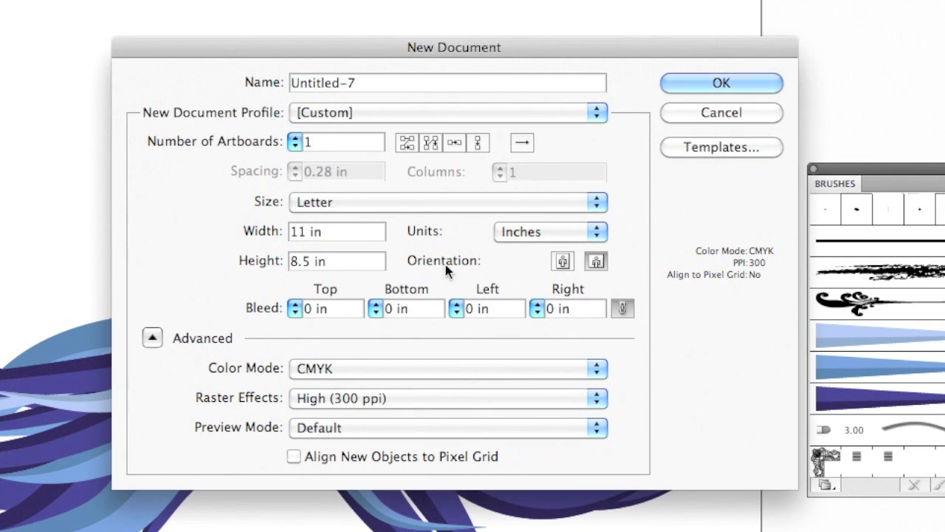
click(560, 264)
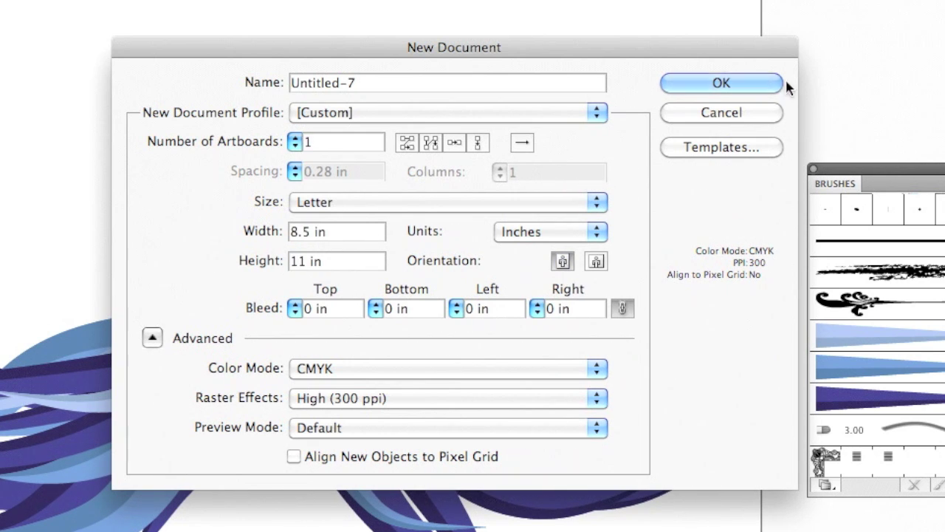
click(727, 85)
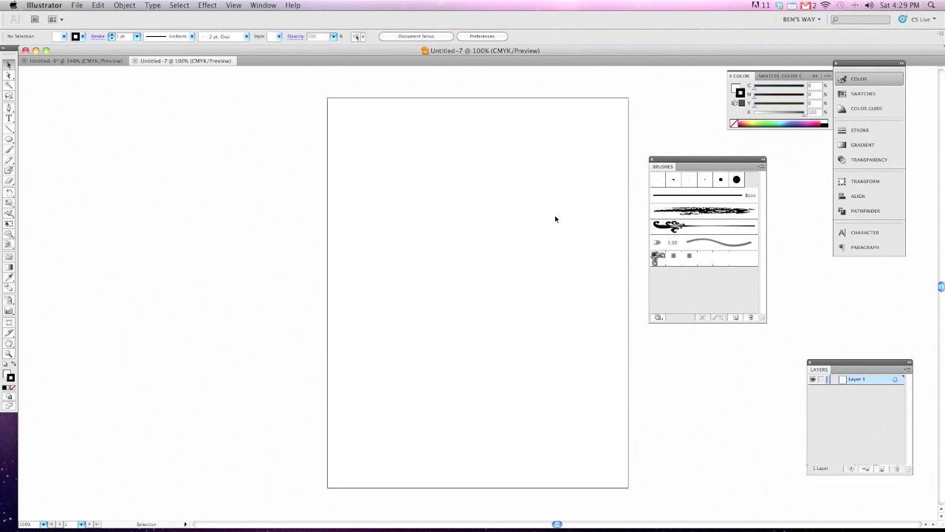
click(71, 62)
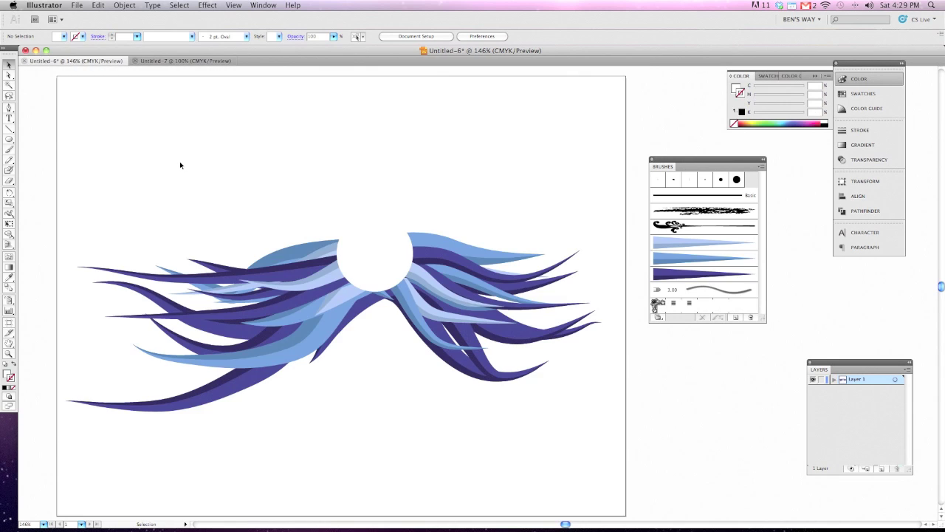
- Select and copy the left-half wing strokes in Untitled-6
mouse_move(108, 228)
mouse_down()
mouse_move(242, 336)
mouse_move(250, 355)
mouse_move(313, 372)
mouse_up()
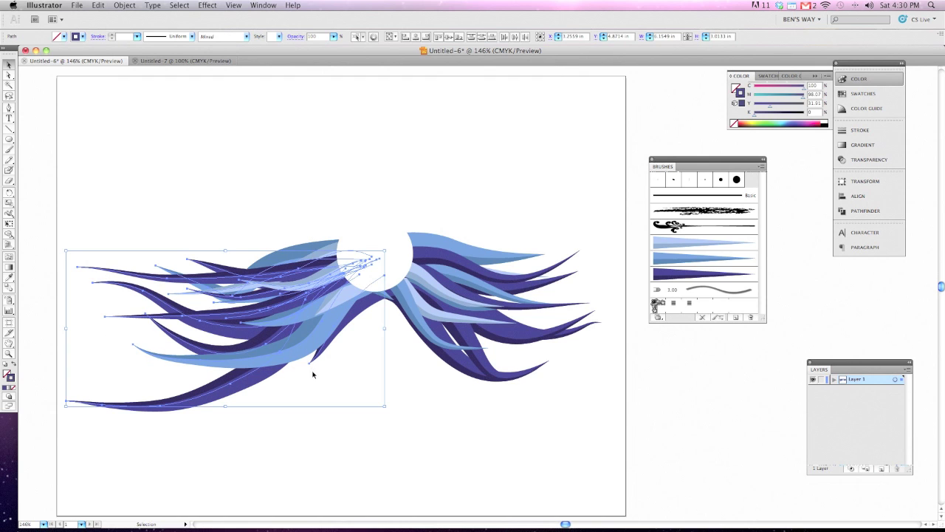
click(100, 5)
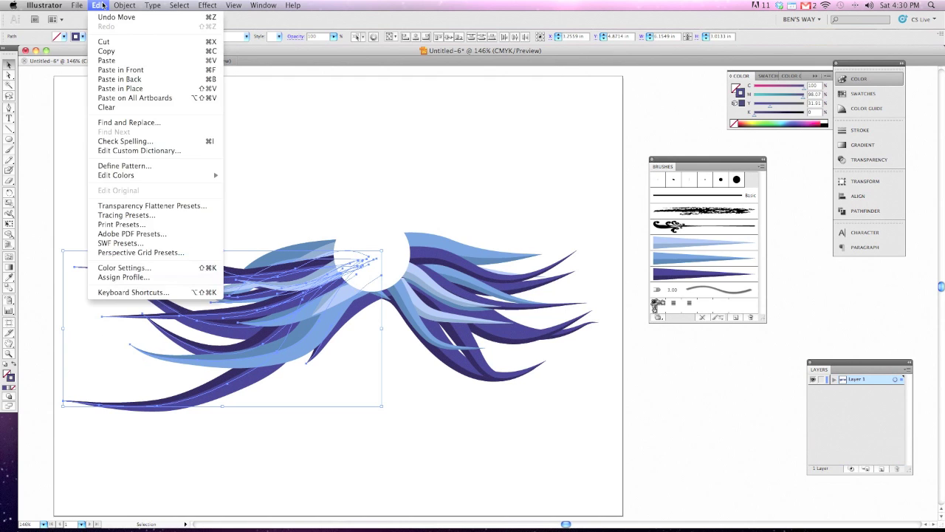
click(110, 51)
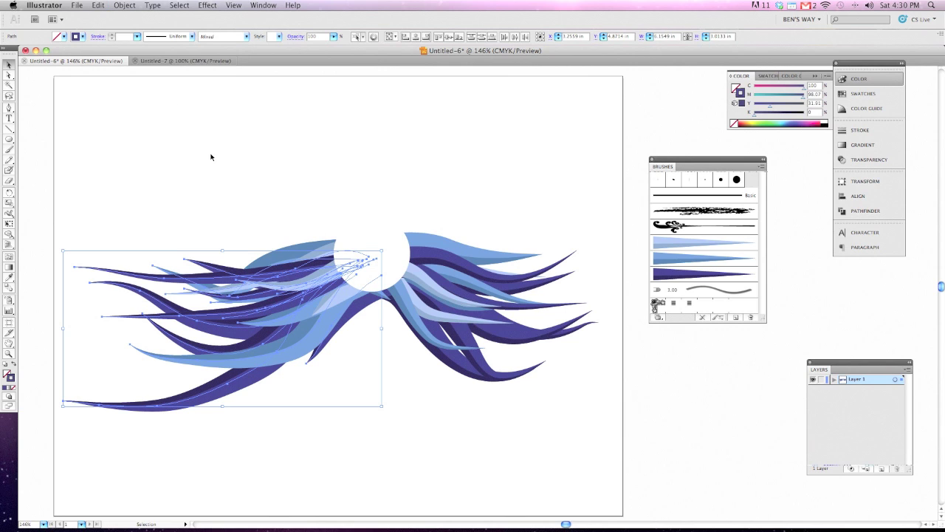
- Paste the wing strokes into Untitled-7, then delete them so only their brushes remain
click(167, 61)
scroll(395, 165, right, 5)
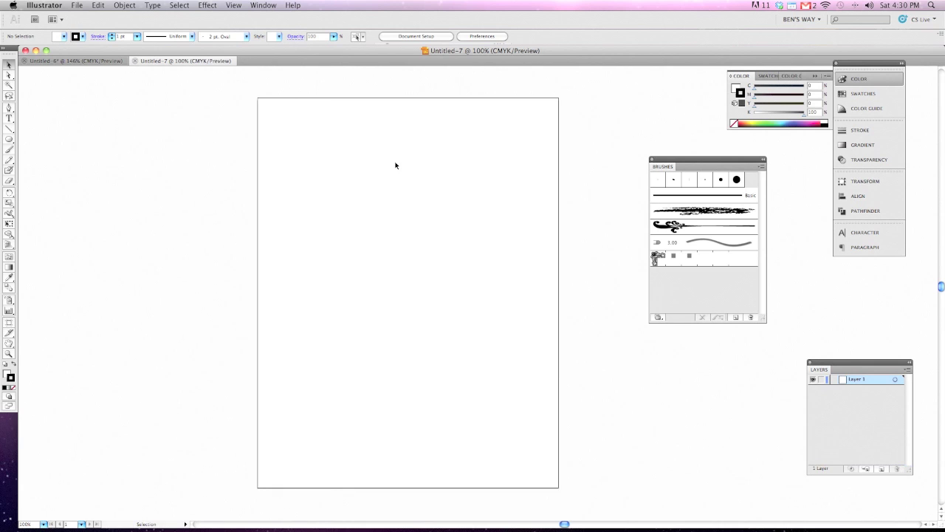
scroll(394, 162, right, 2)
click(98, 6)
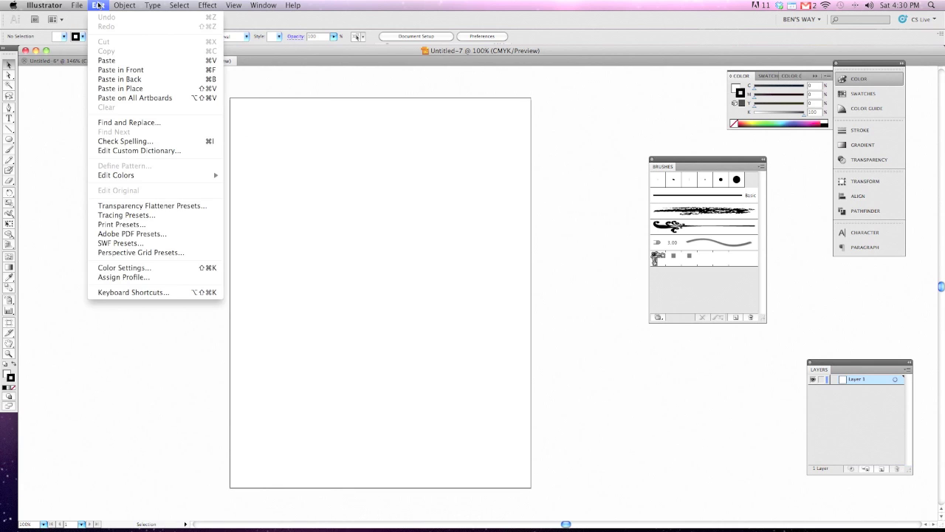
click(109, 62)
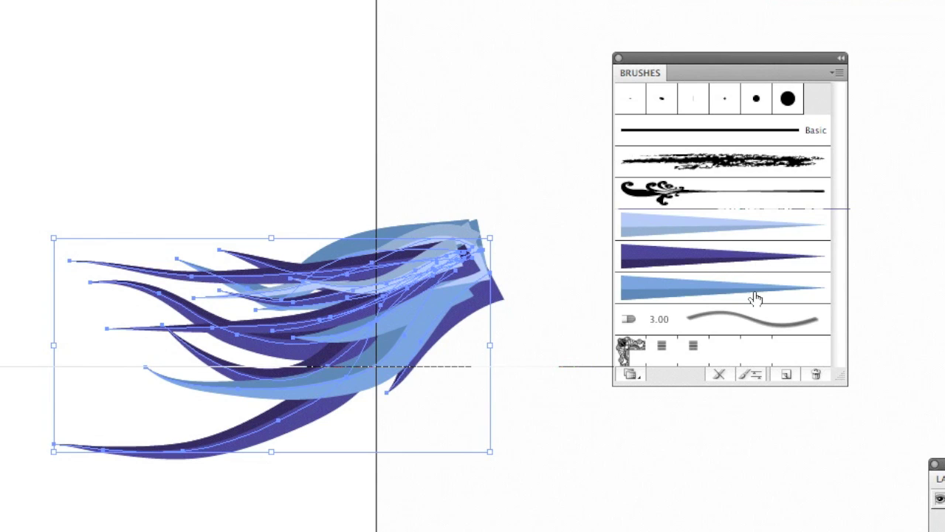
click(560, 421)
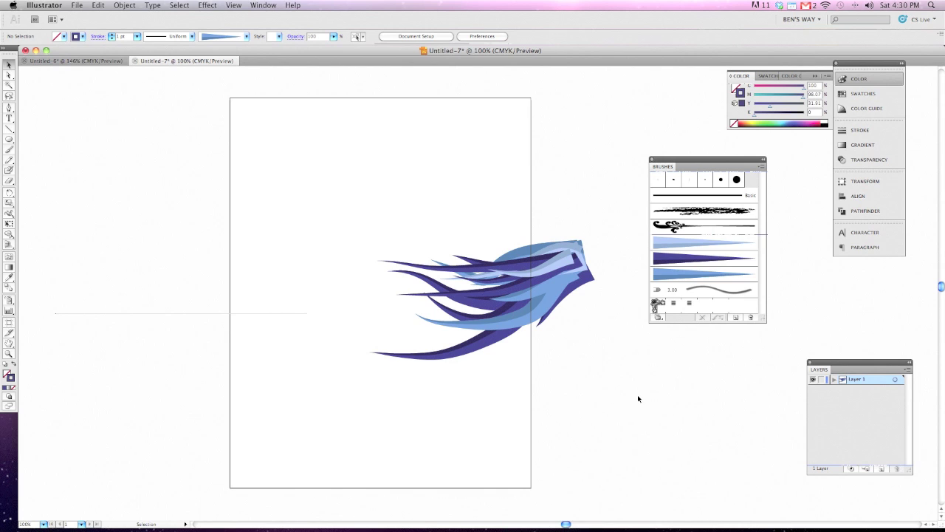
mouse_move(638, 399)
mouse_down()
mouse_move(507, 354)
mouse_move(342, 194)
mouse_up()
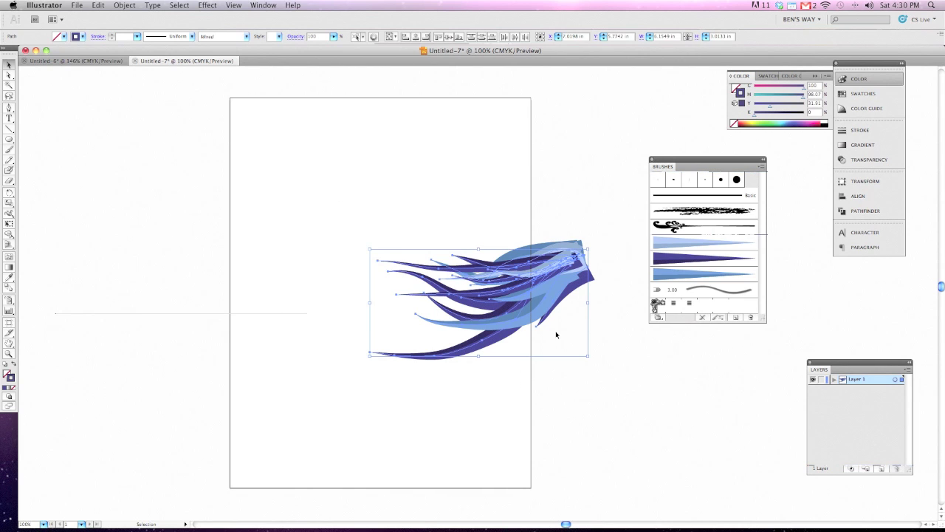
key(Delete)
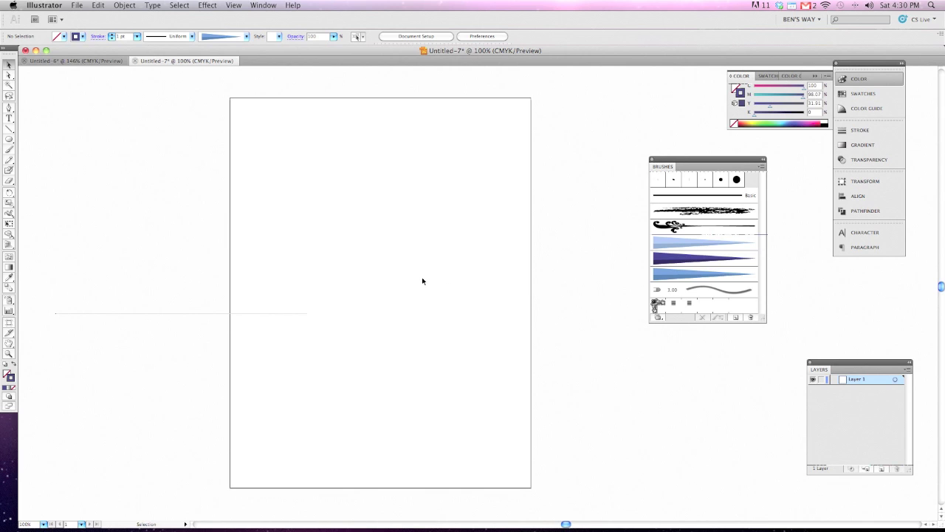
click(9, 149)
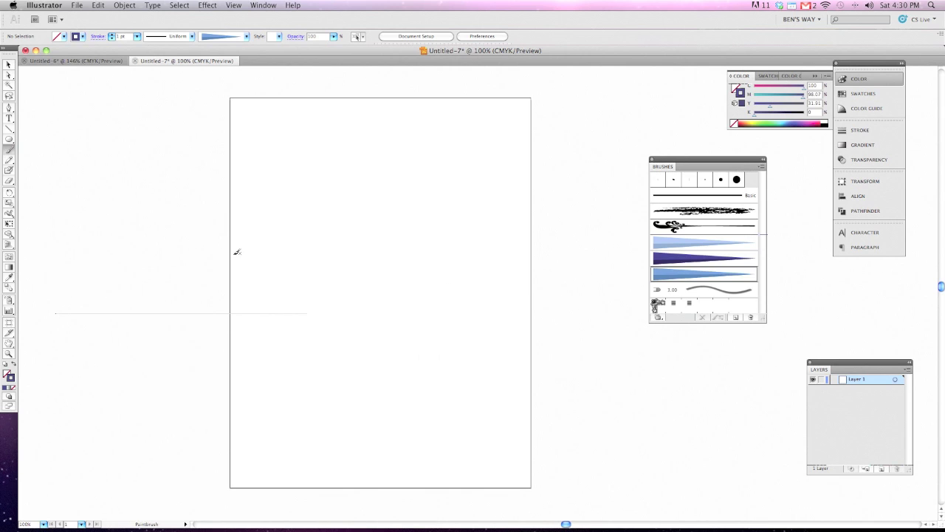
- Paint five long tapered strands down the page with the dark blue brush
click(674, 263)
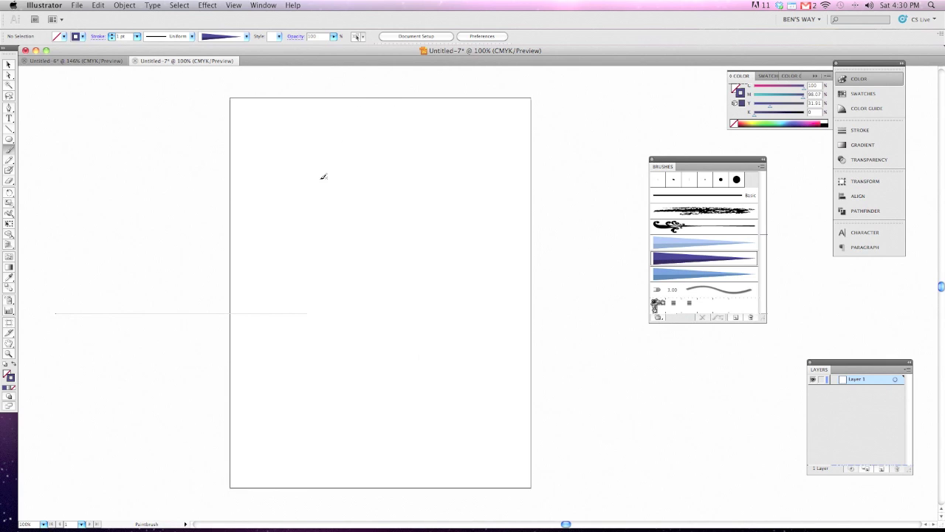
drag(366, 110, 313, 171)
drag(355, 387, 355, 388)
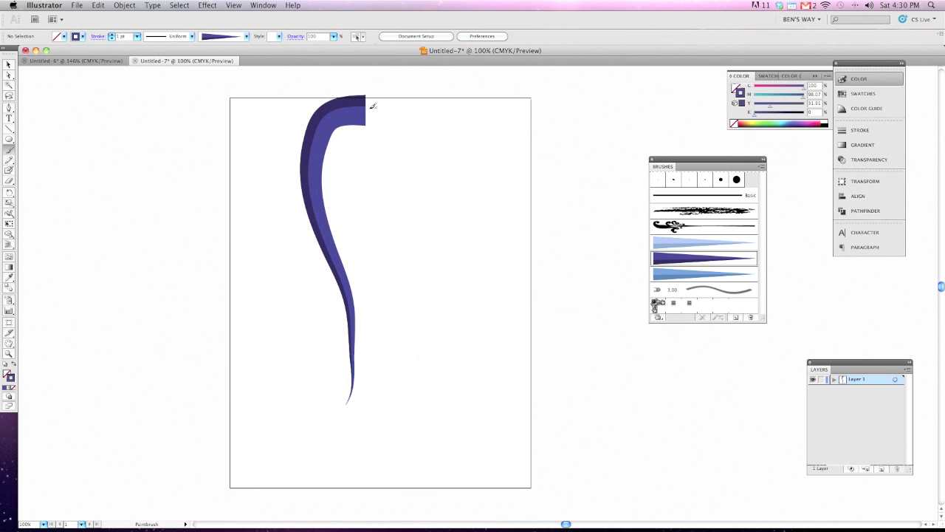
drag(347, 179, 404, 414)
drag(375, 110, 426, 382)
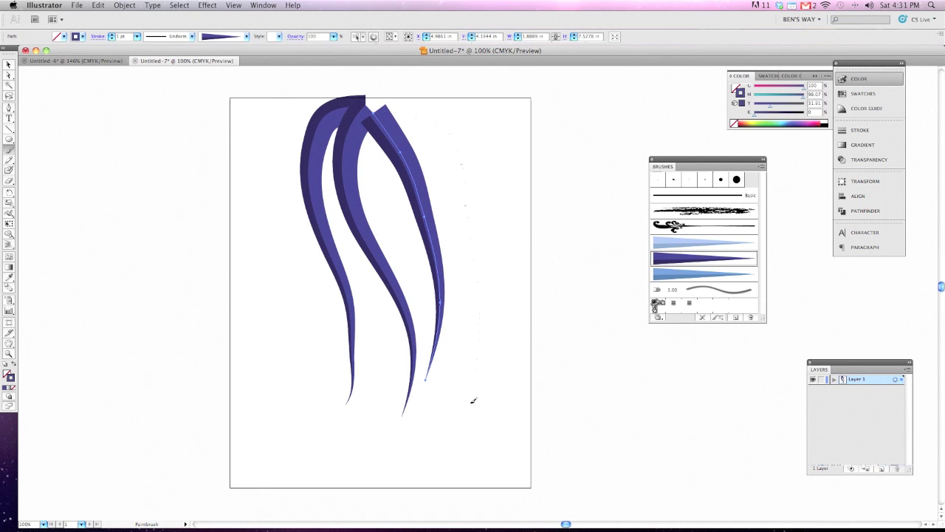
drag(473, 400, 450, 450)
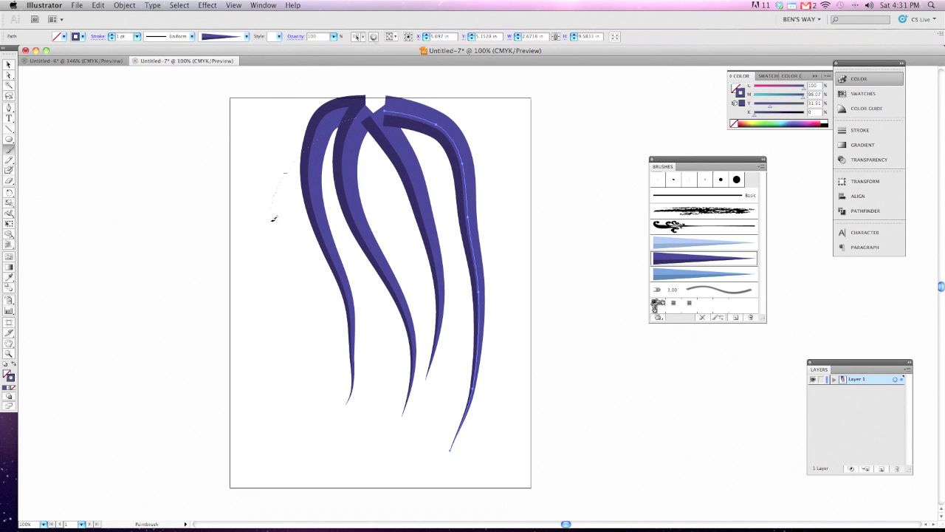
drag(273, 218, 292, 421)
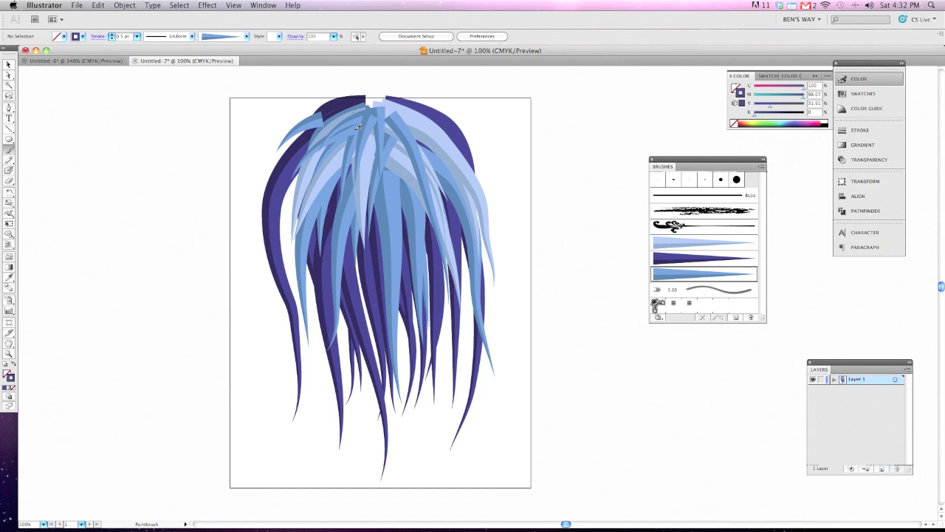
scroll(492, 239, up, 3)
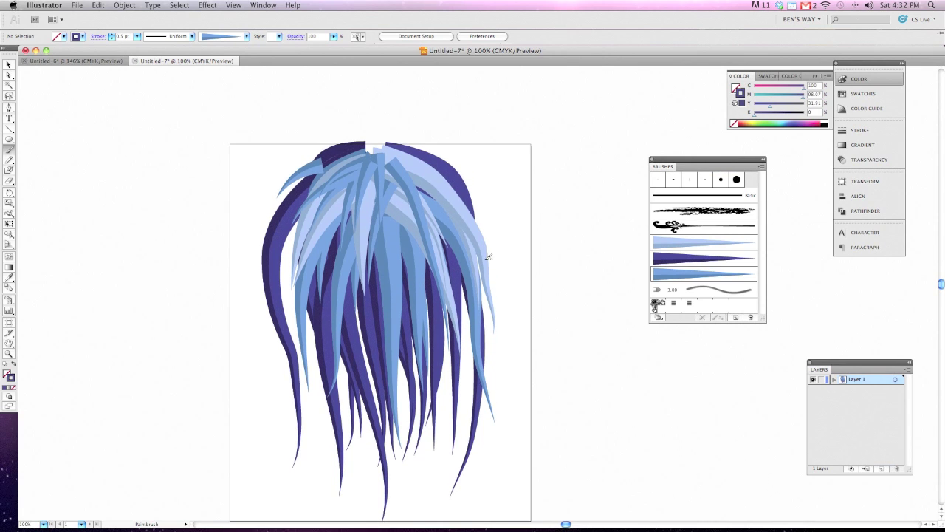
click(9, 140)
- Set the fill colour to deep red (#AD2A2A) in the Color Picker
click(6, 374)
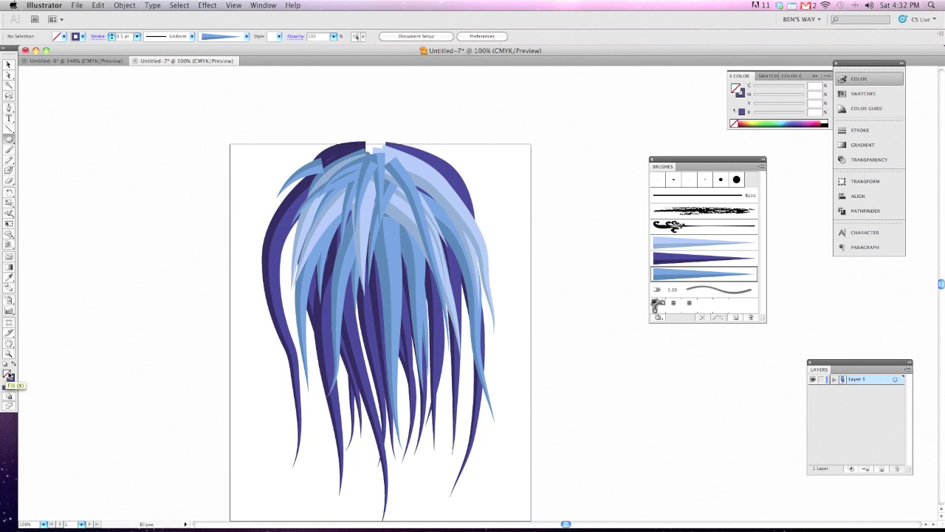
double_click(10, 376)
click(481, 161)
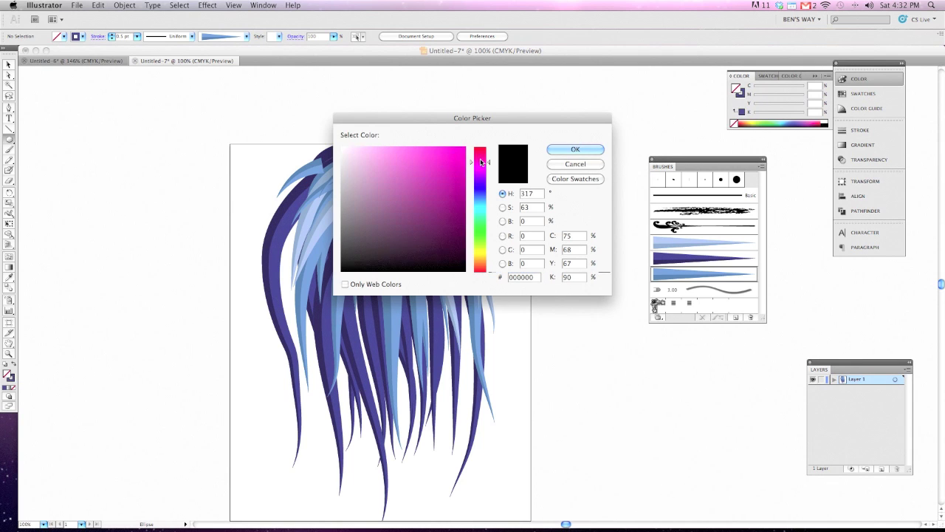
mouse_move(481, 161)
mouse_down()
mouse_move(480, 147)
mouse_move(435, 187)
mouse_up()
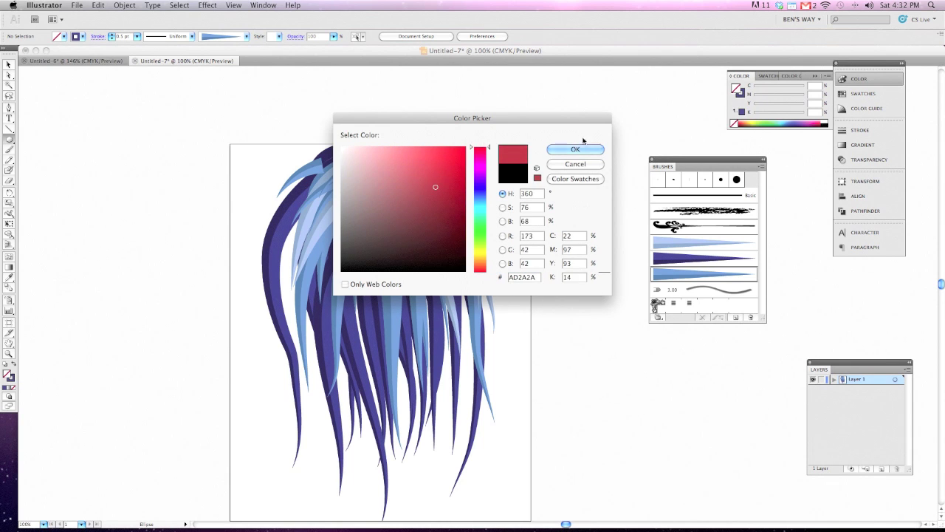
click(581, 148)
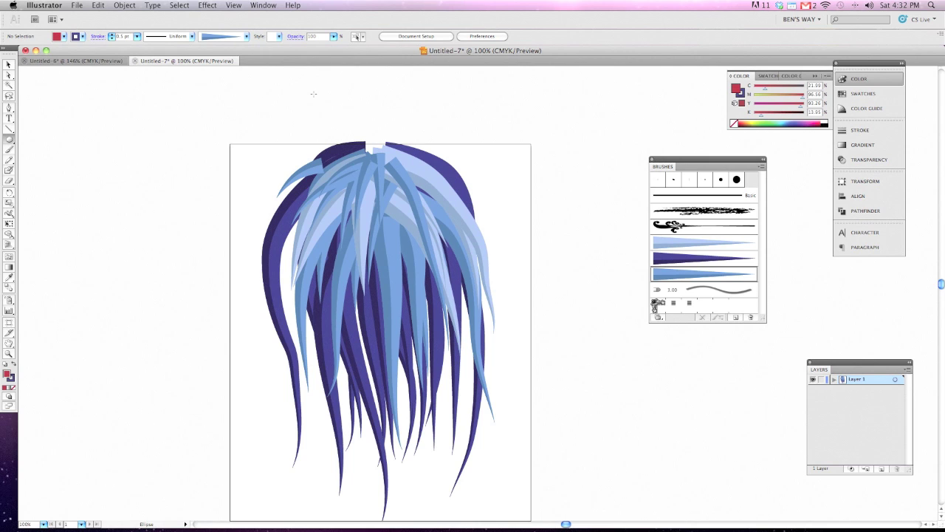
click(11, 381)
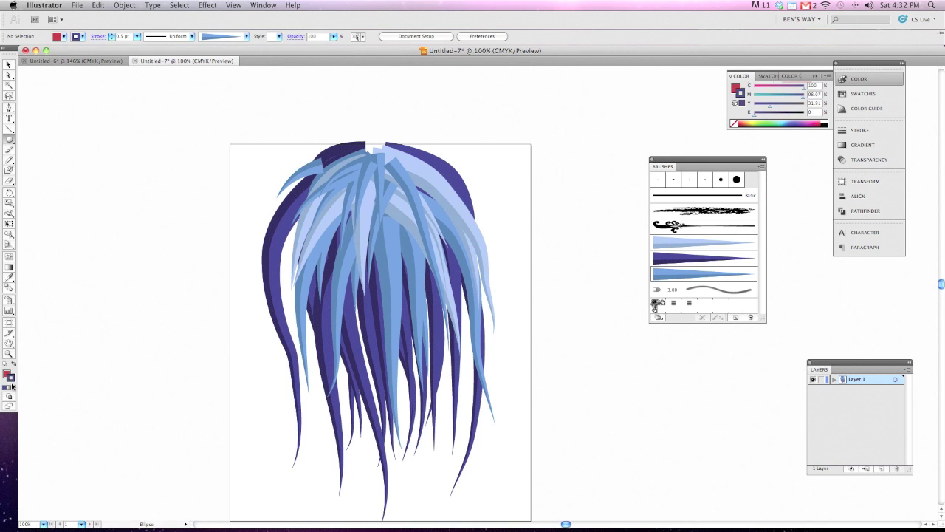
- With stroke set to None, create a 3 × 6 inch red ellipse at the page's left
click(12, 387)
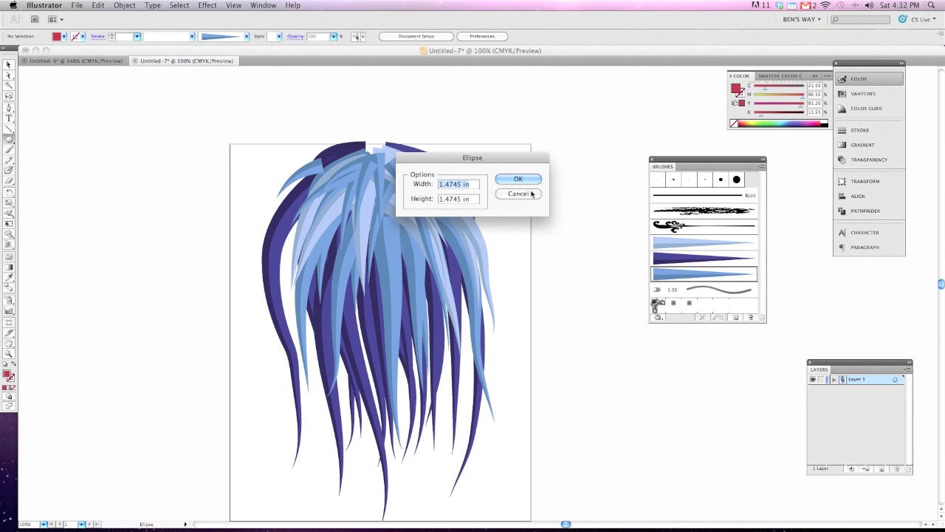
click(526, 193)
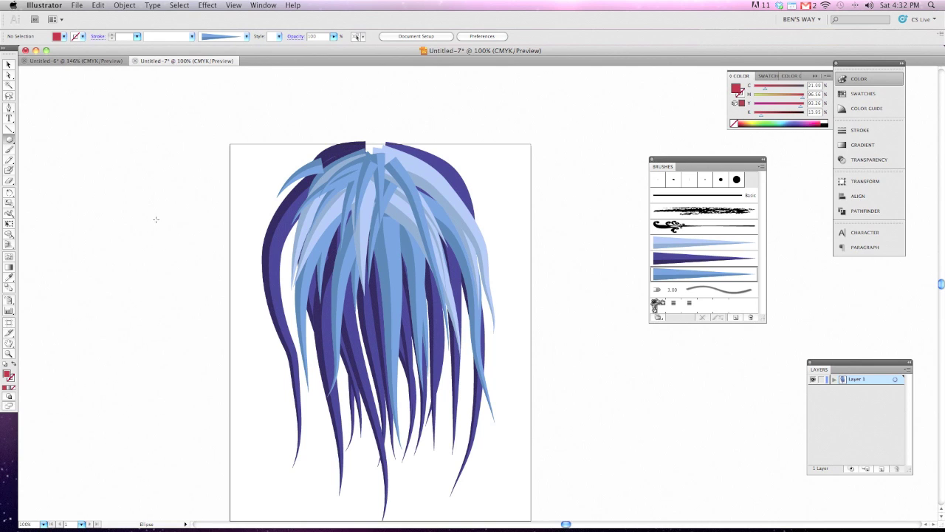
click(212, 222)
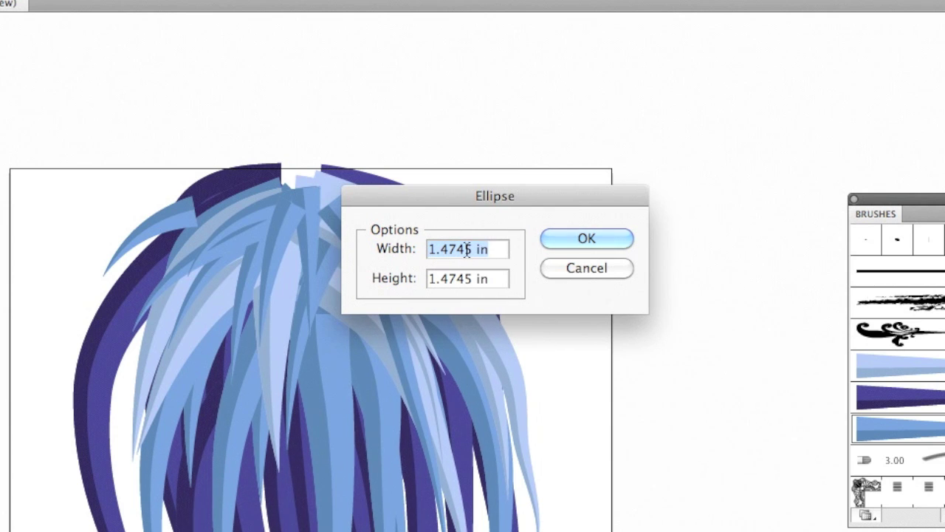
text(3)
key(Tab)
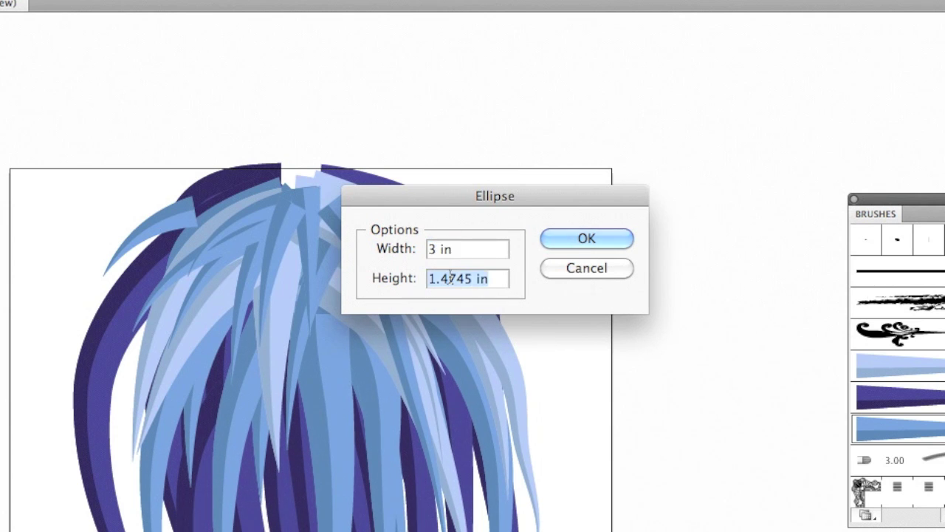
text(6)
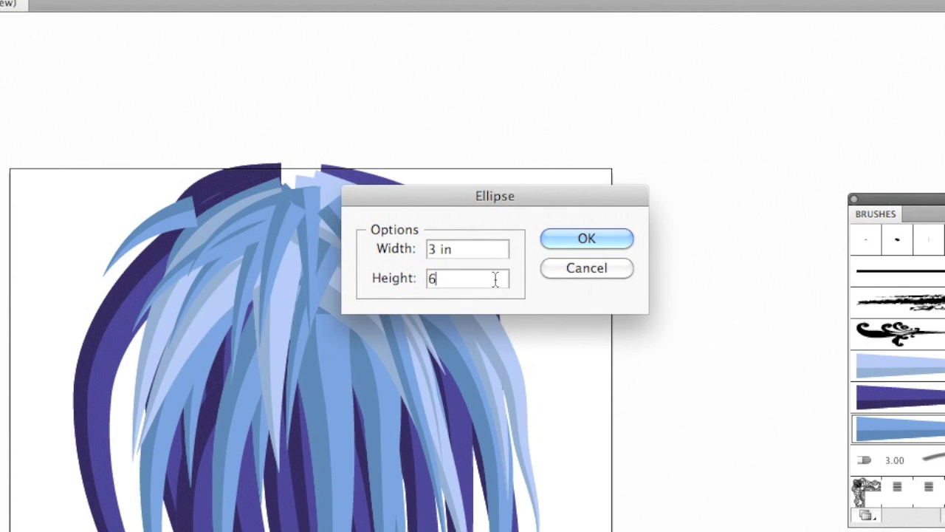
key(Tab)
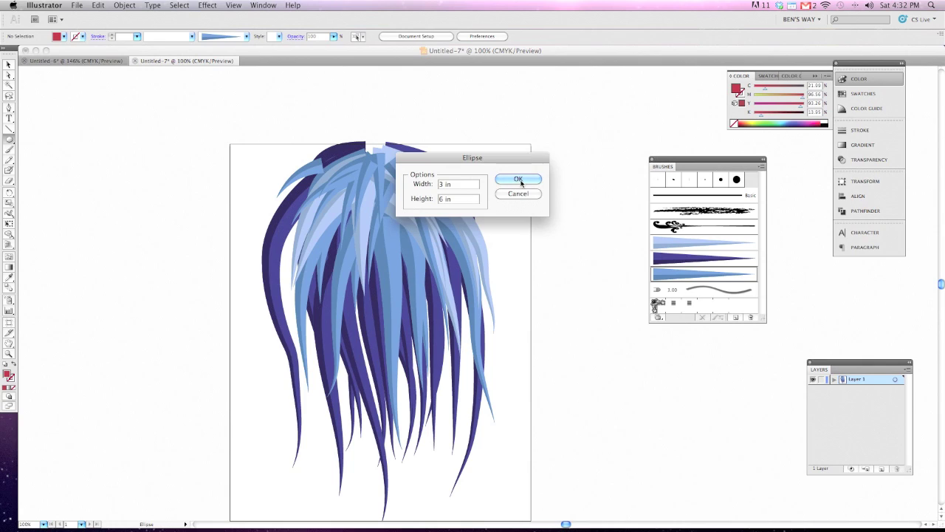
click(520, 182)
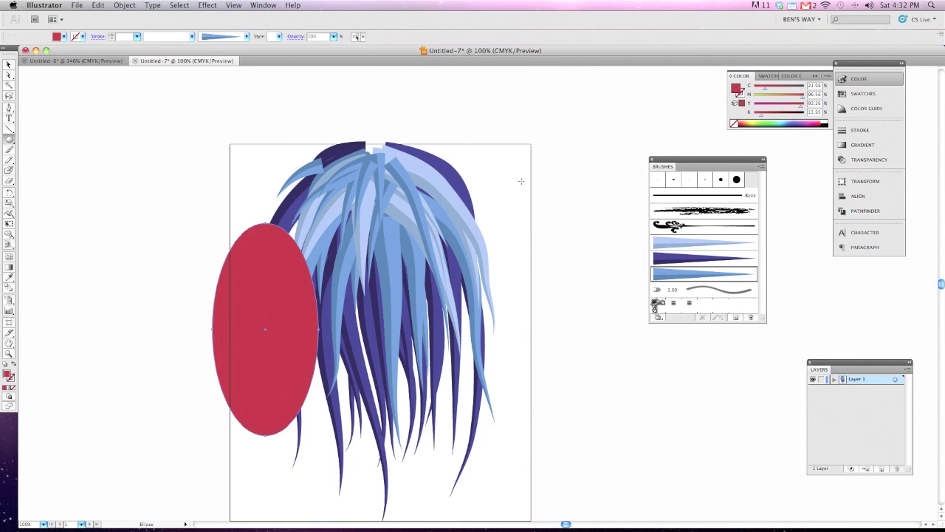
click(8, 65)
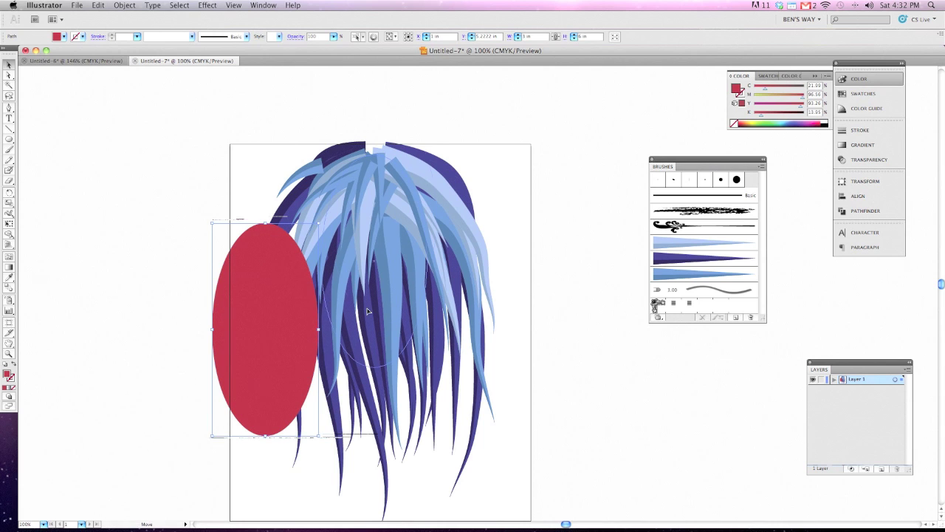
- Drag the red oval over the top of the hair, centred and raised past the artboard edge
drag(256, 389, 373, 217)
scroll(366, 249, up, 1)
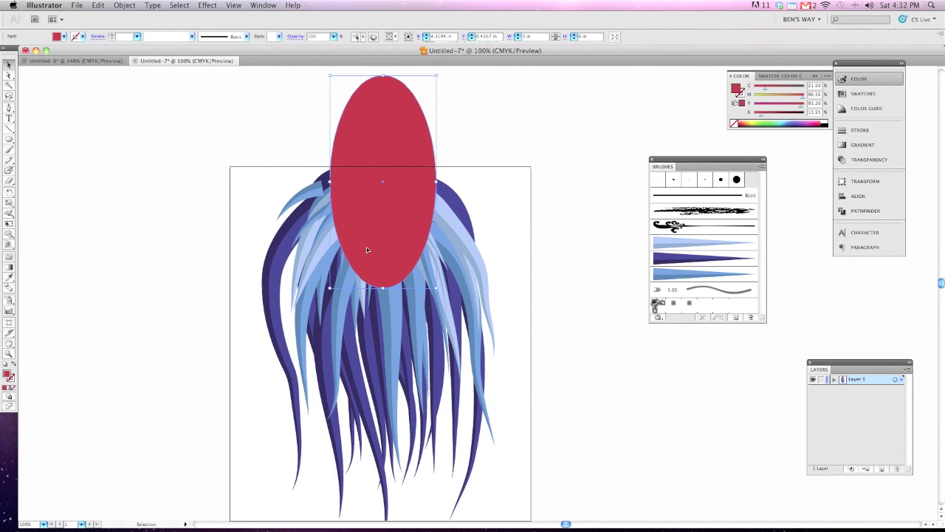
drag(373, 255, 374, 246)
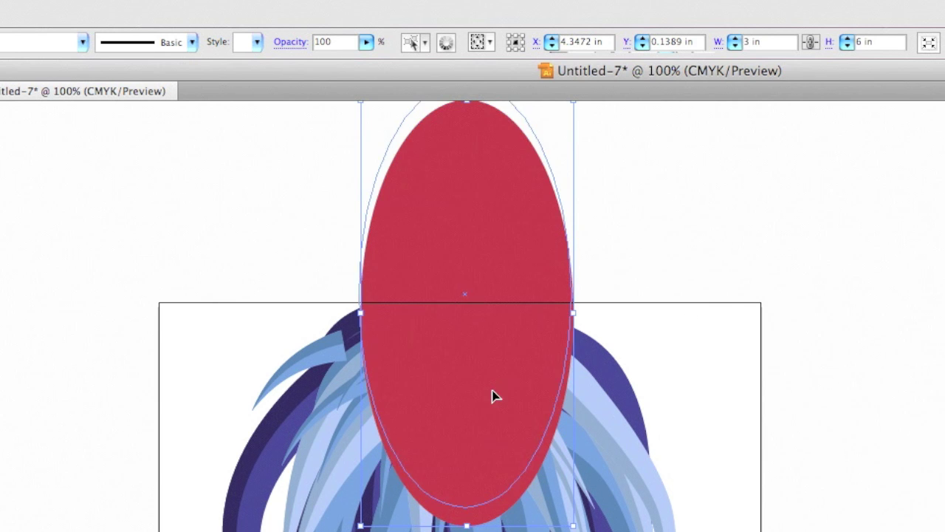
drag(497, 415, 494, 384)
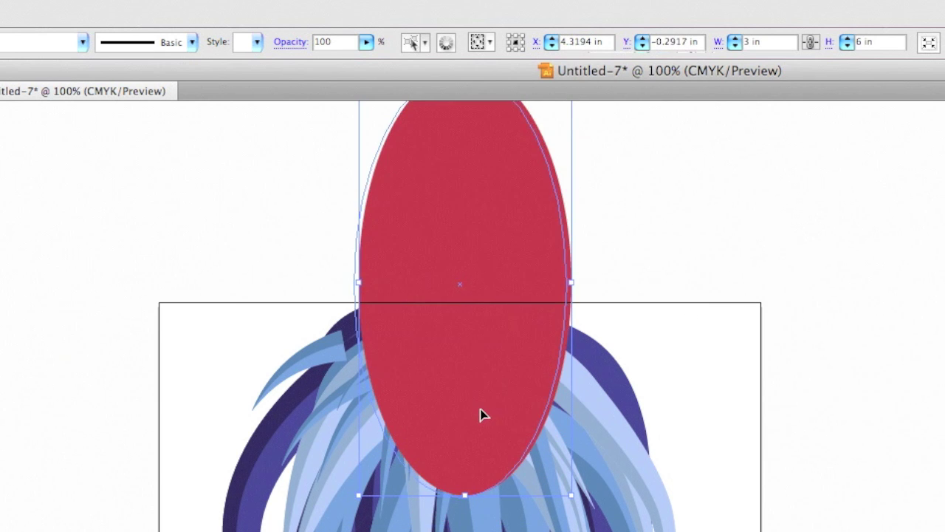
drag(481, 413, 453, 406)
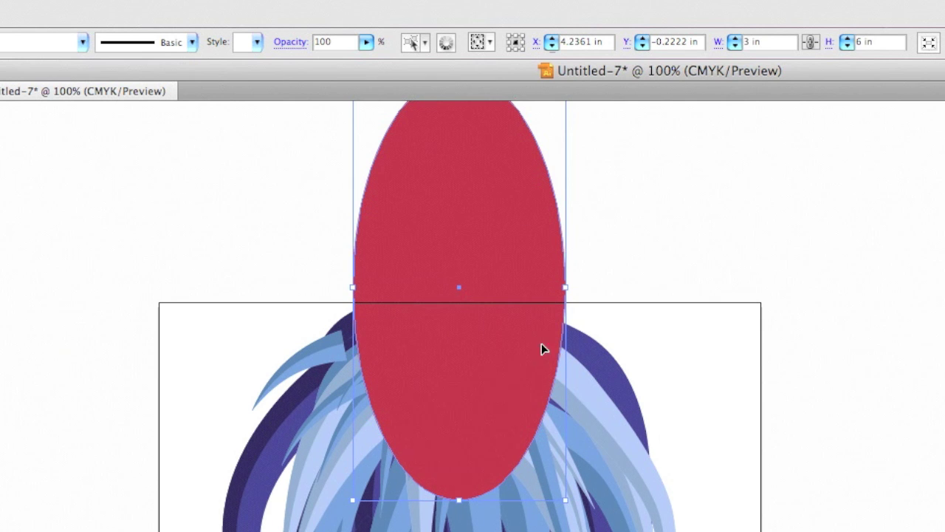
click(677, 233)
click(460, 331)
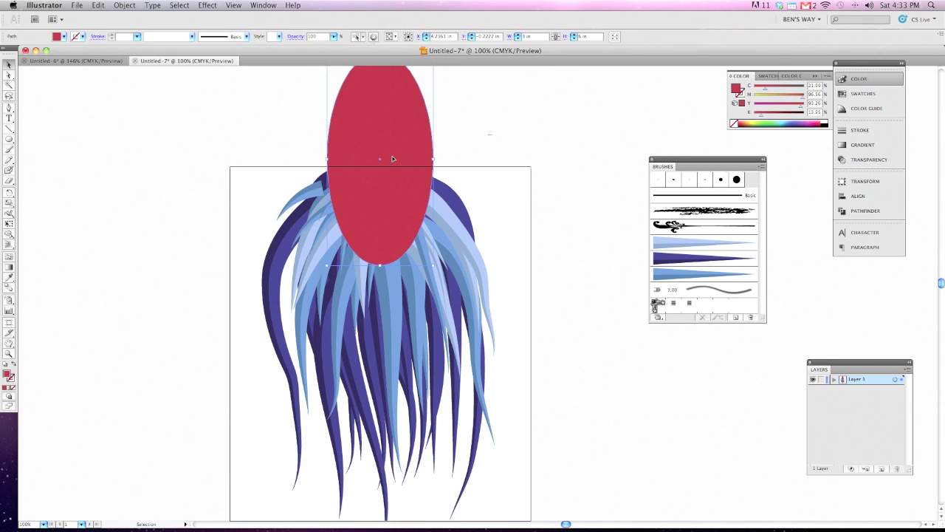
- Copy the red oval, paste a copy in front and recolour it black
click(102, 6)
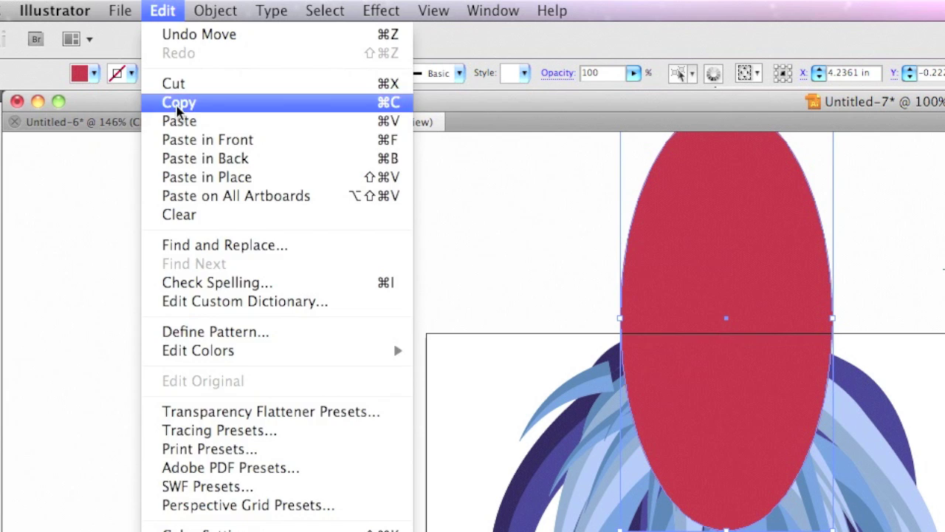
click(106, 51)
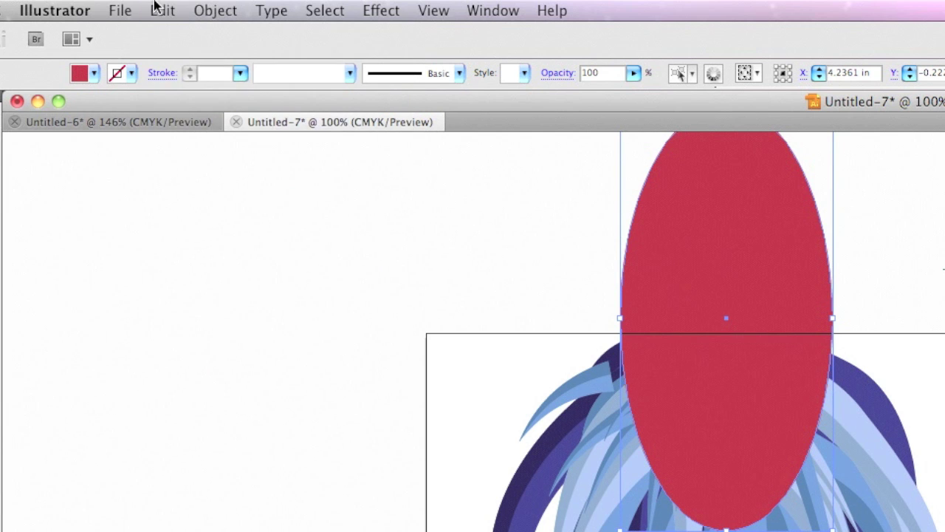
click(95, 4)
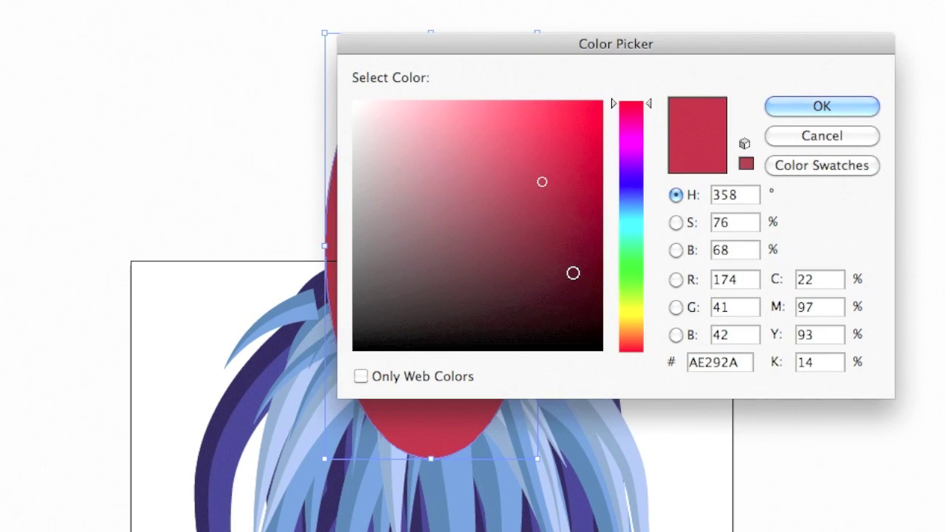
drag(571, 273, 608, 372)
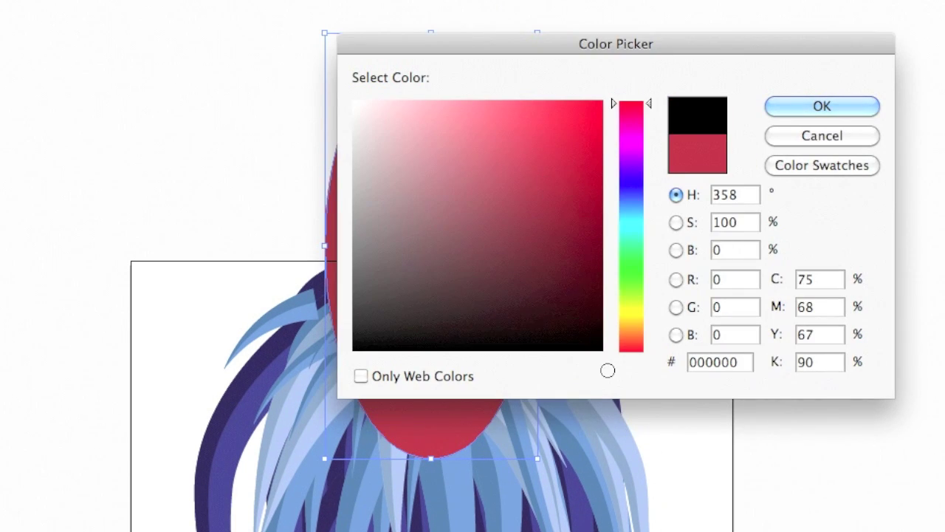
click(842, 106)
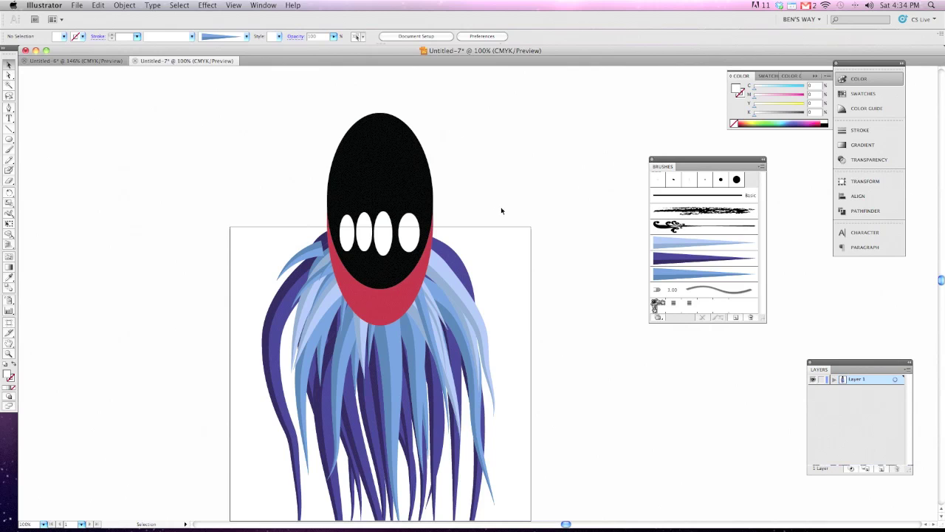
- Open the Print dialog for the mask artwork, then hide Illustrator
scroll(519, 184, down, 5)
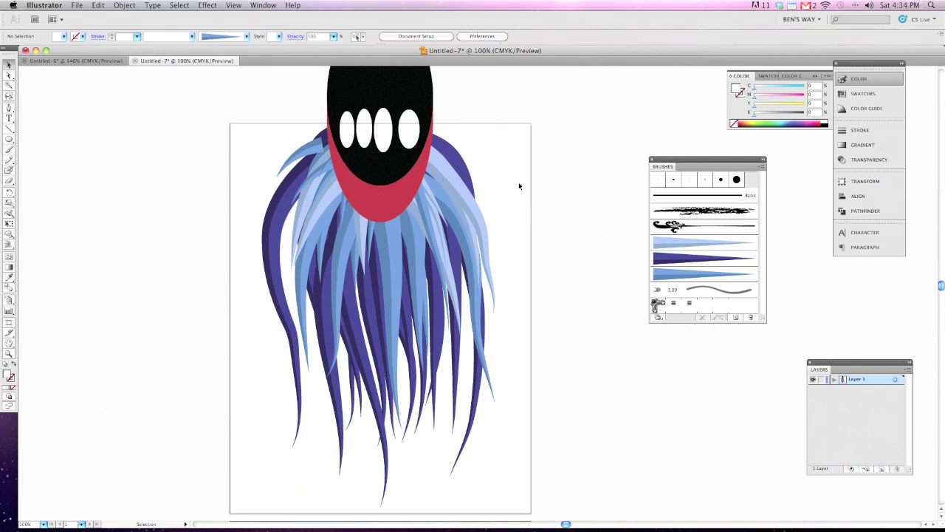
click(76, 4)
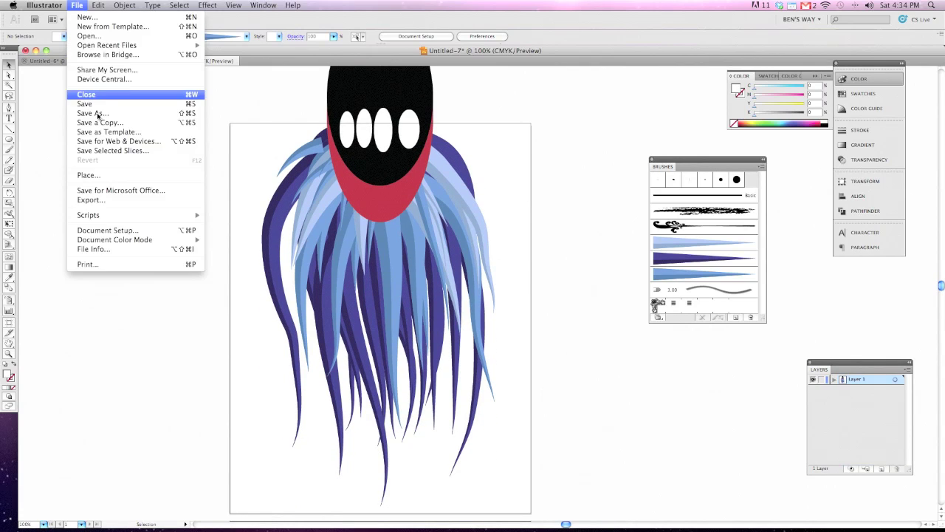
click(96, 264)
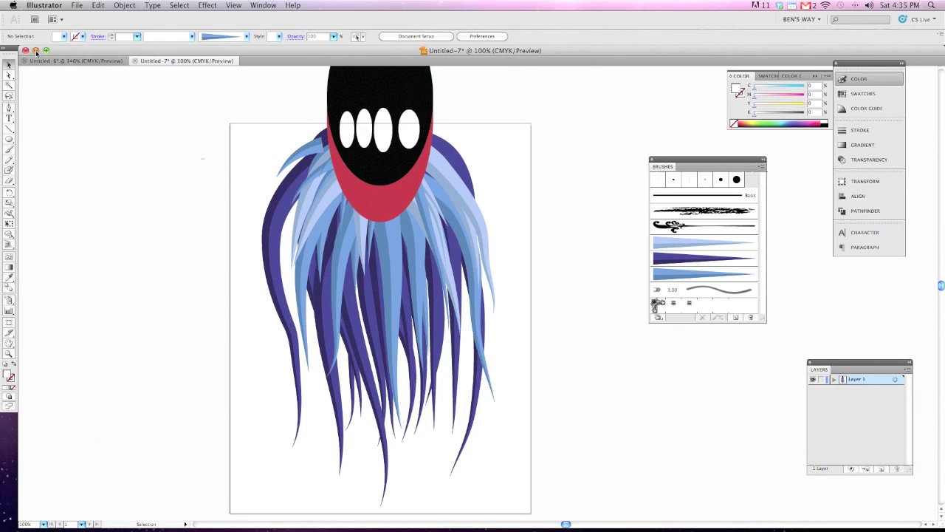
click(35, 51)
- Open the Applications folder on Macintosh HD from the desktop
click(530, 306)
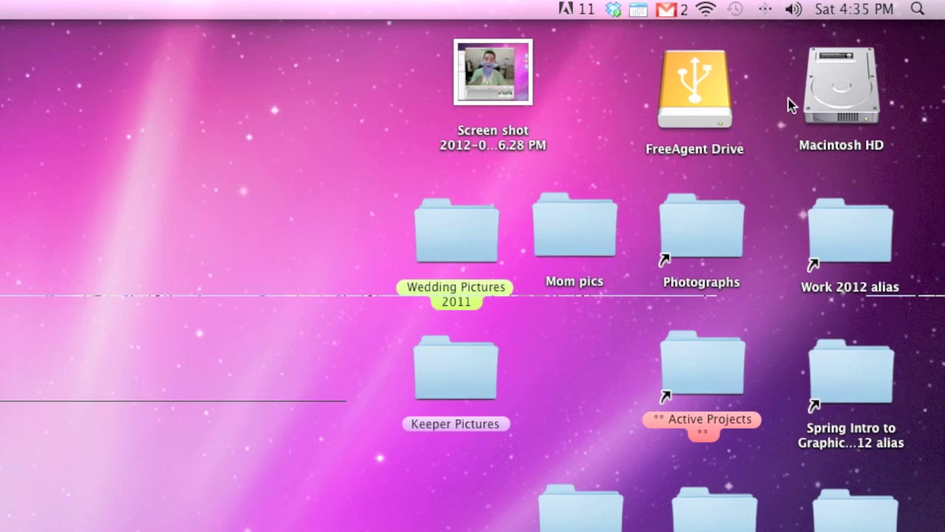
click(833, 86)
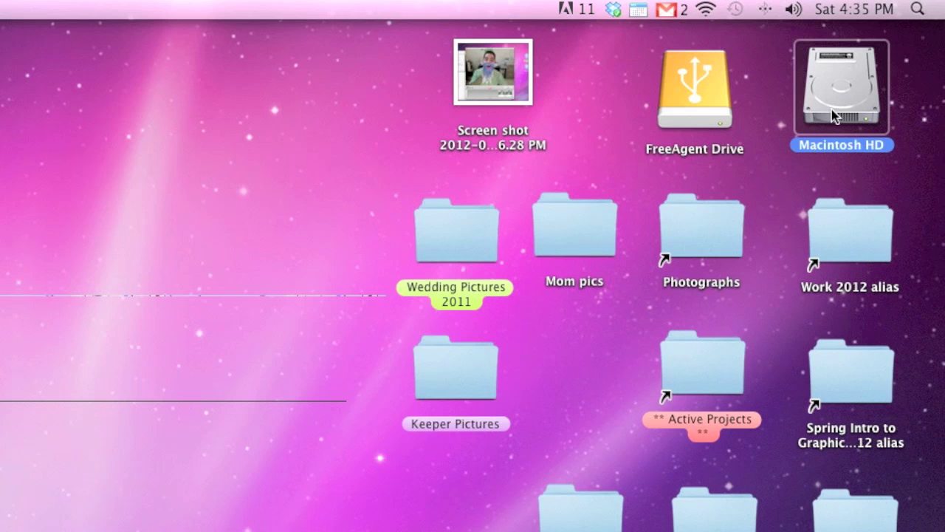
double_click(832, 109)
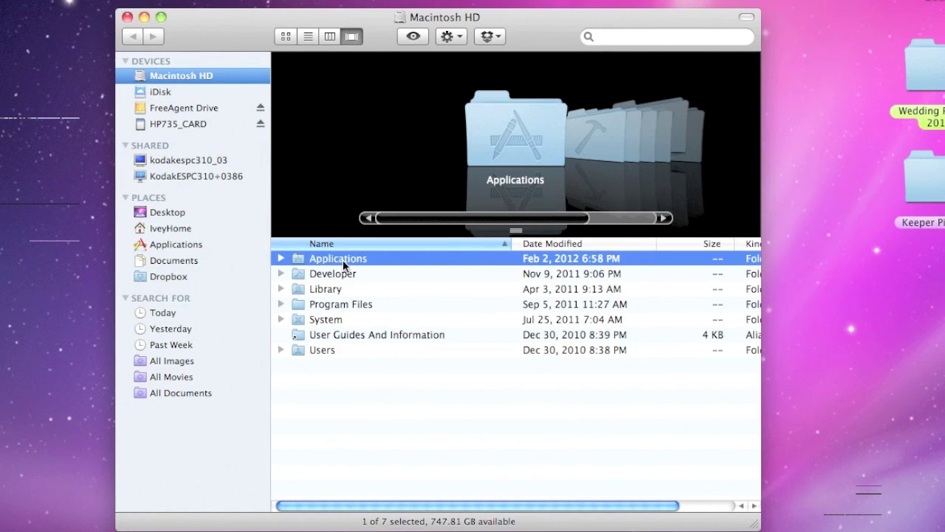
double_click(380, 258)
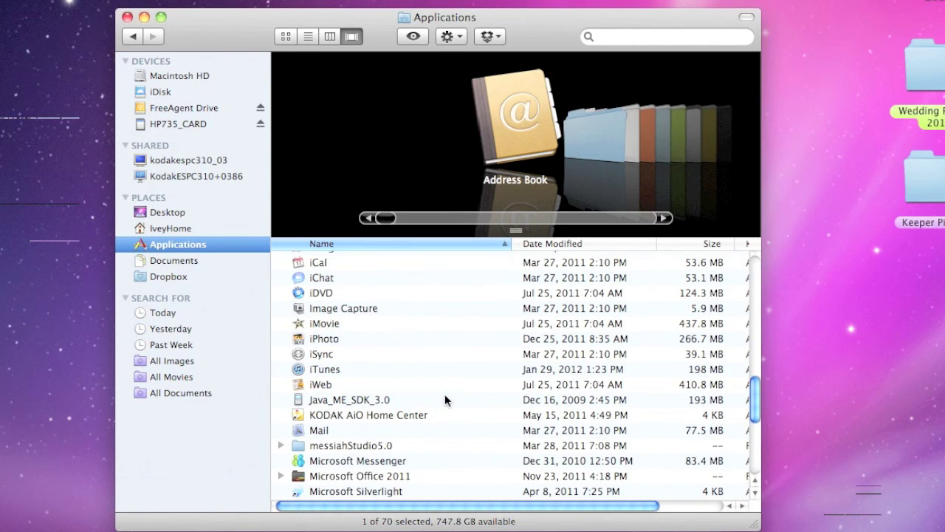
- Find Photo Booth in Applications and launch it
scroll(446, 398, up, 5)
scroll(445, 399, up, 8)
scroll(445, 398, up, 2)
scroll(445, 397, down, 5)
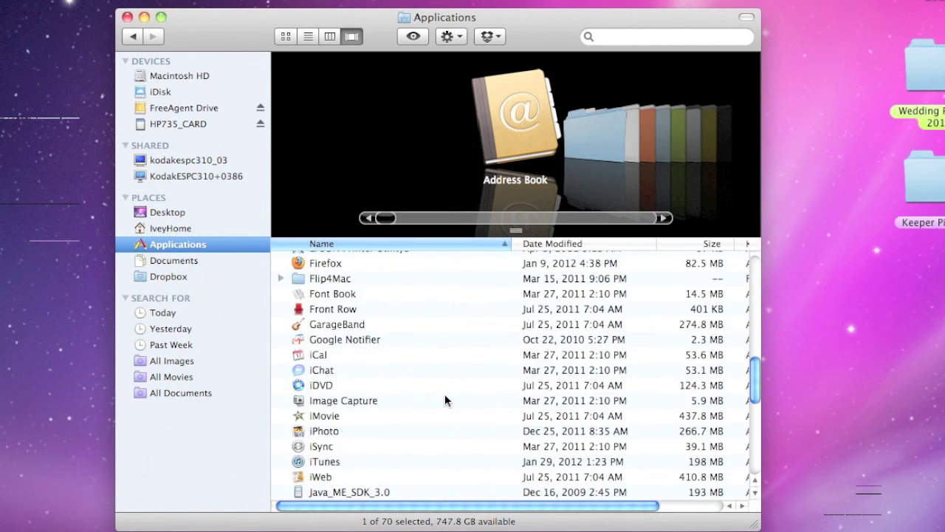
scroll(445, 397, down, 4)
scroll(446, 397, down, 3)
scroll(445, 397, down, 2)
scroll(444, 399, down, 2)
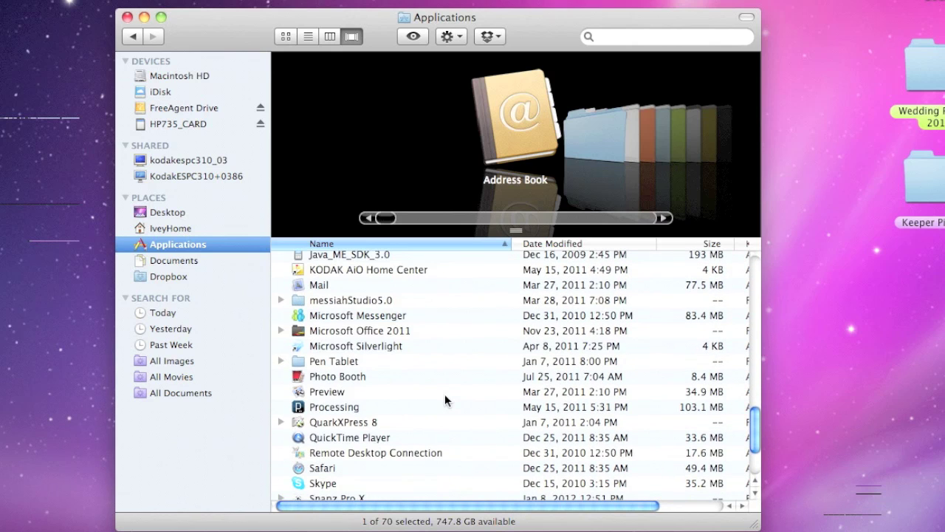
click(324, 380)
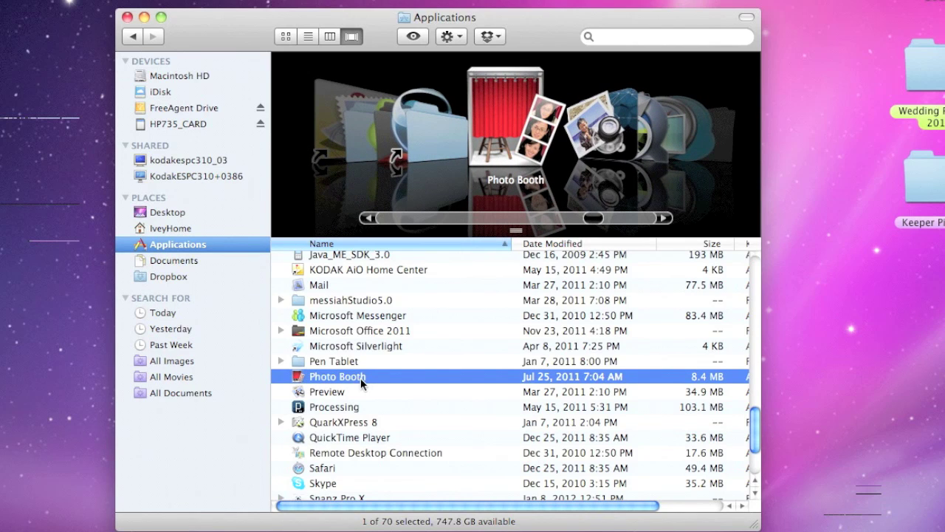
double_click(360, 378)
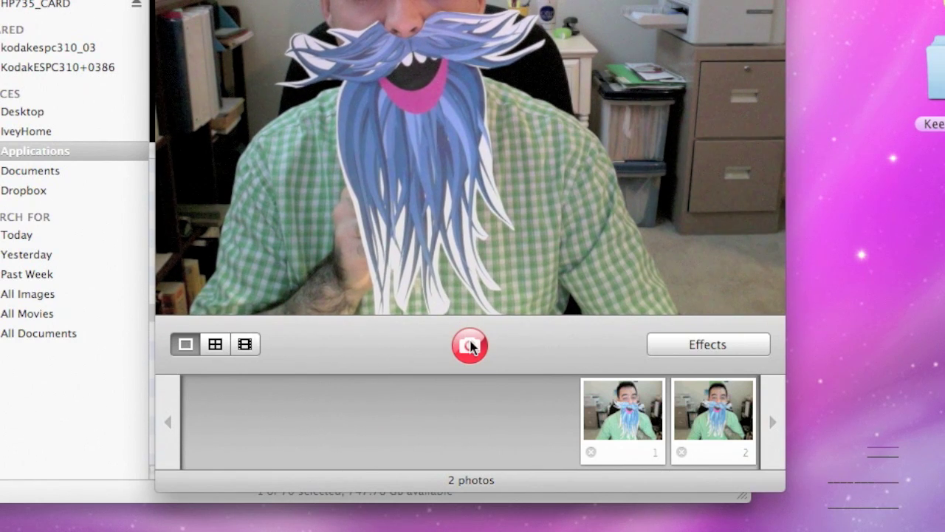
- Take photos wearing the printed blue beard mask and review the three shots
click(470, 343)
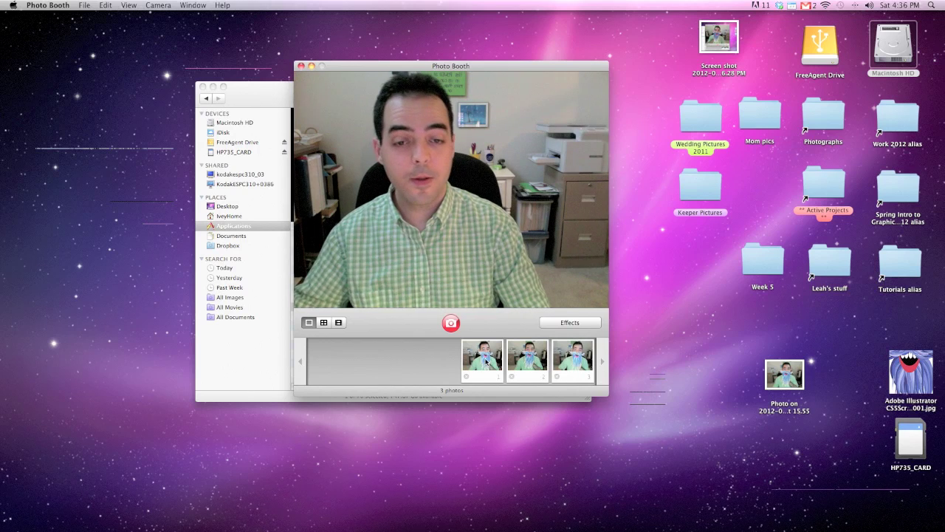
click(486, 361)
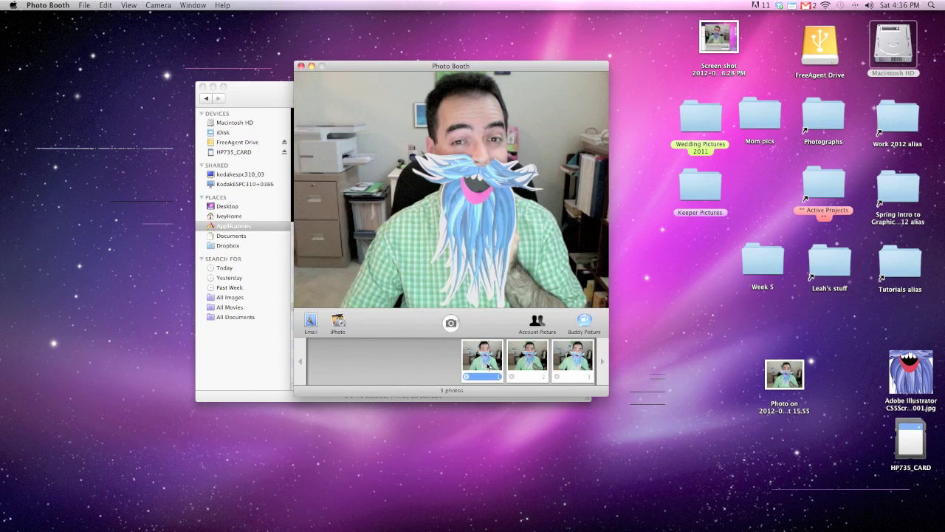
click(535, 359)
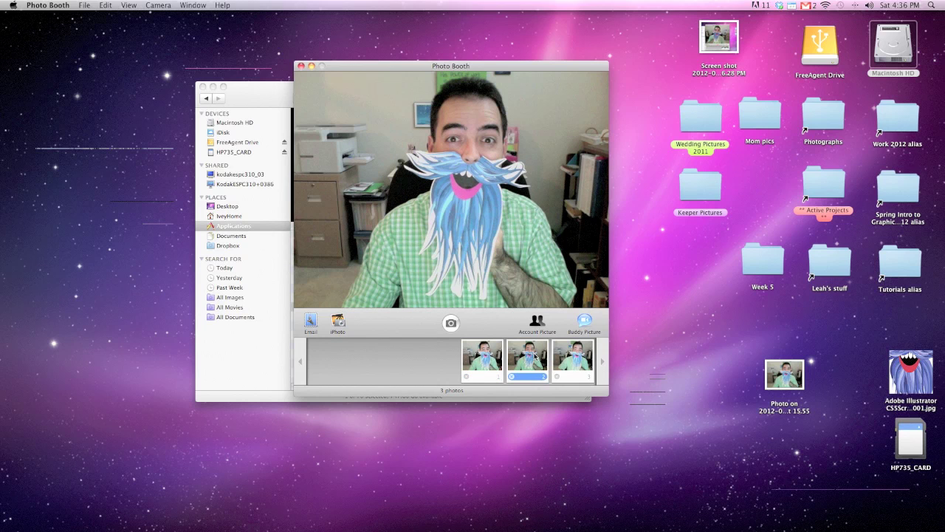
click(574, 360)
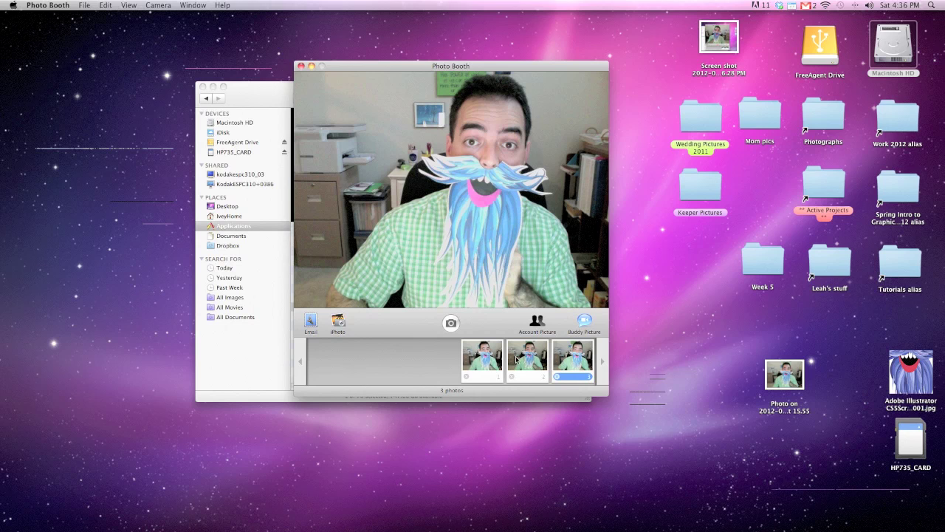
- Select the second mask photo and bring up its print settings
click(517, 359)
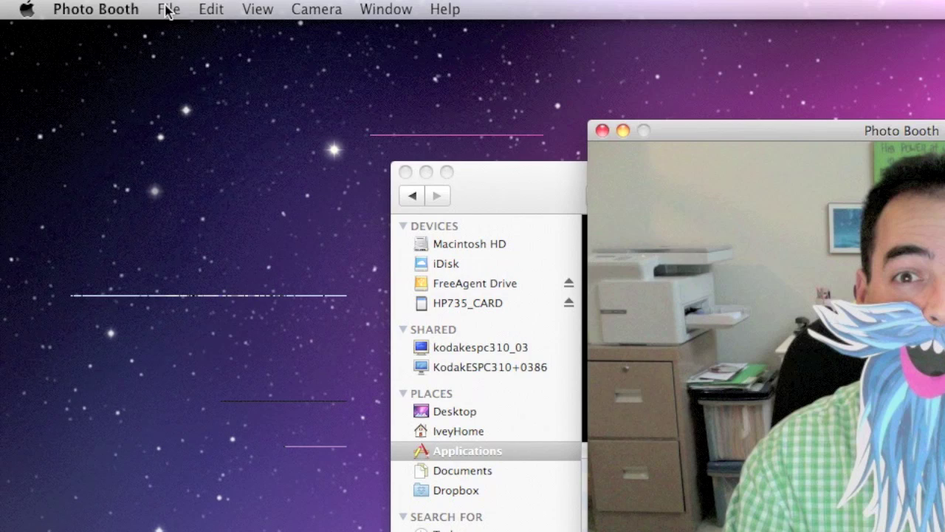
click(85, 5)
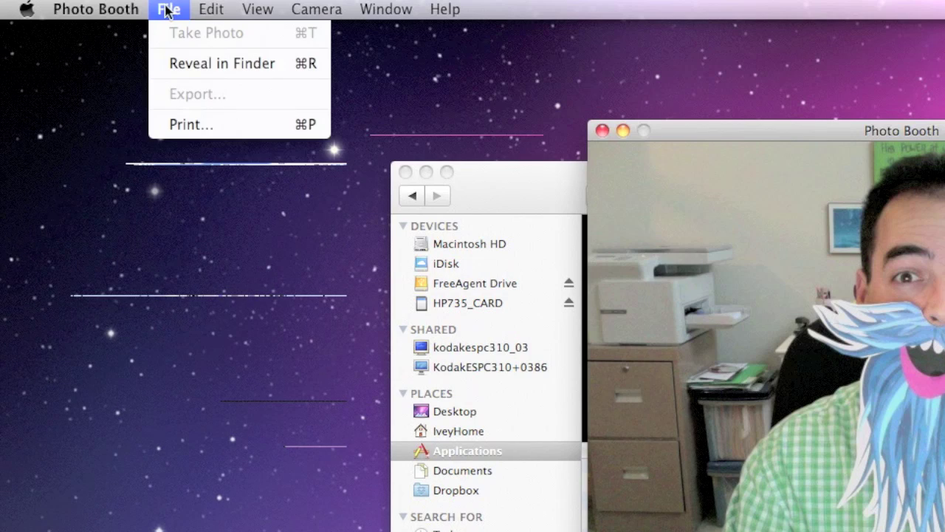
click(181, 125)
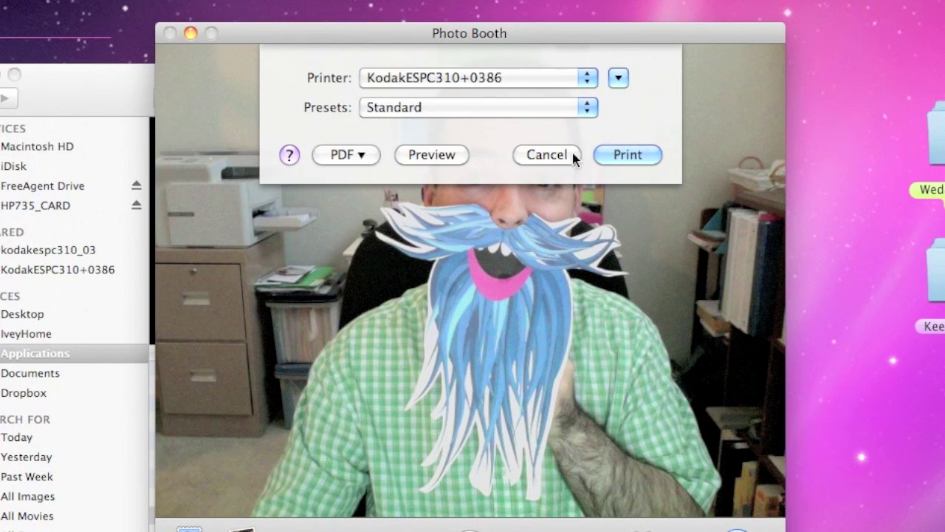